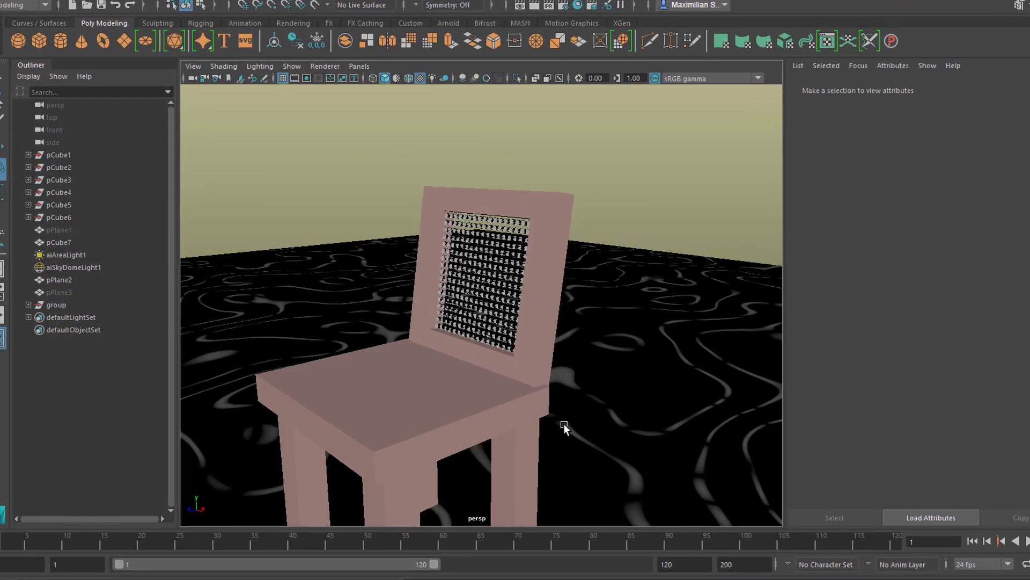
Step: Examine the perforated panel of tiny chairs in the chair's backrest from several angles and distances
alt+right_drag(461, 413, 607, 426)
alt+drag(607, 426, 692, 522)
alt+drag(580, 465, 498, 495)
alt+right_drag(498, 495, 408, 497)
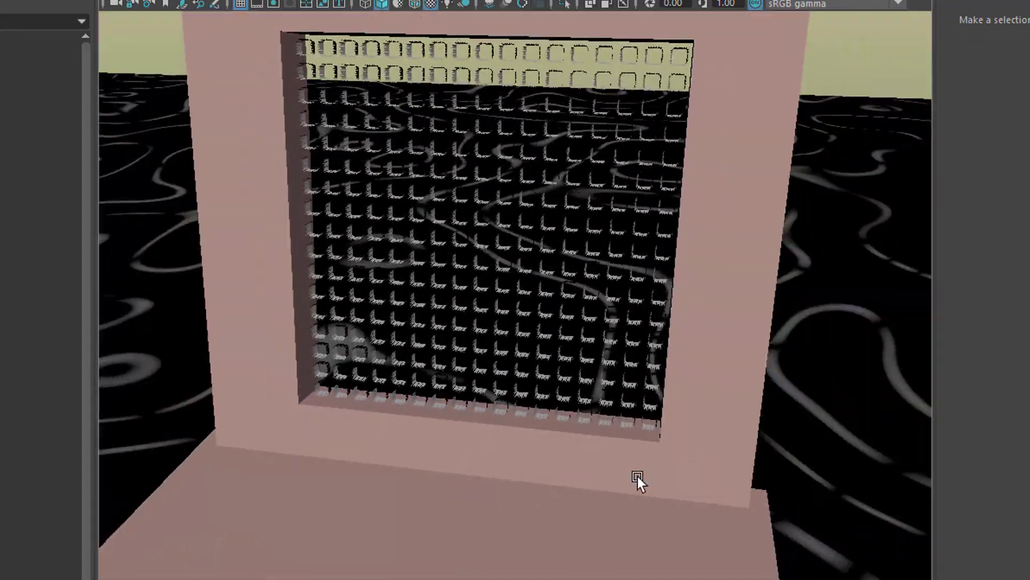
alt+drag(637, 476, 637, 450)
alt+right_drag(637, 450, 330, 501)
alt+drag(477, 497, 484, 520)
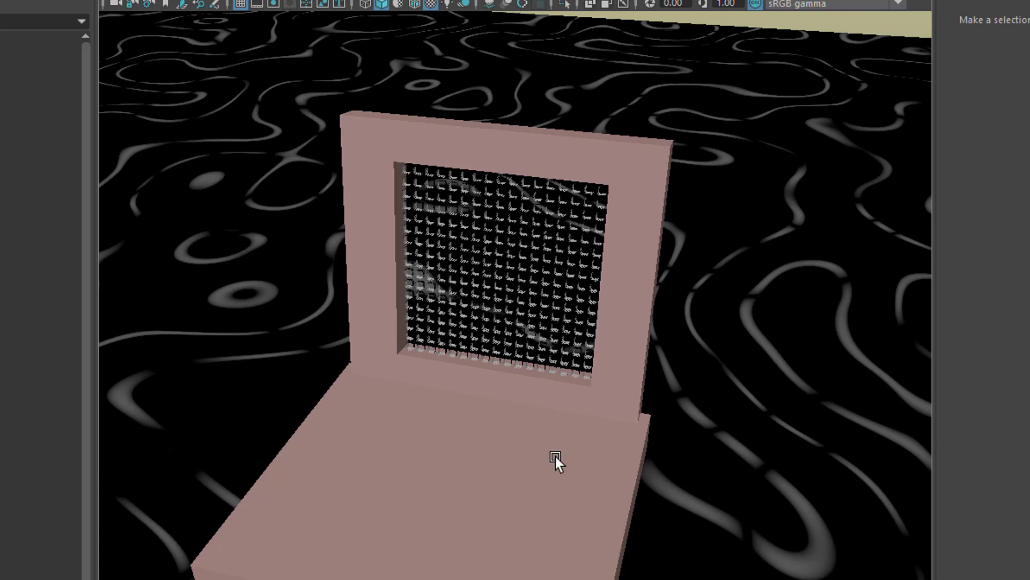
alt+drag(551, 548, 519, 523)
alt+right_drag(518, 523, 736, 543)
alt+drag(736, 543, 584, 575)
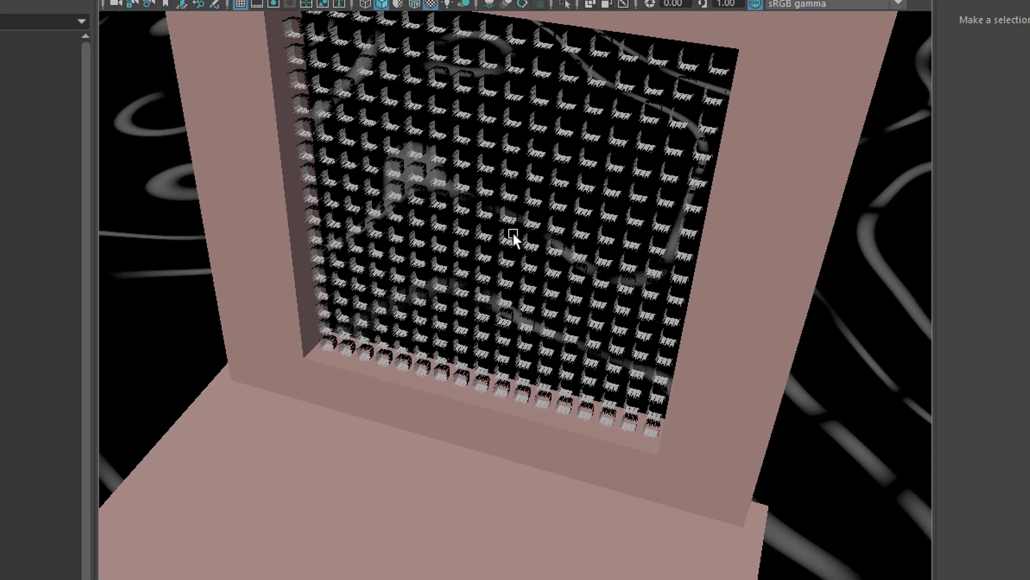
alt+drag(479, 500, 435, 515)
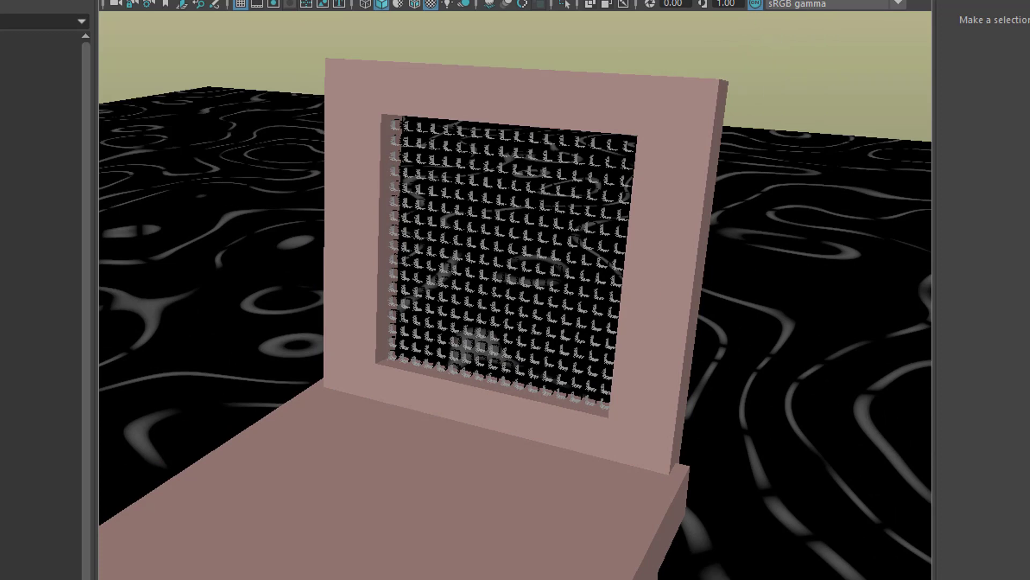
Step: Render the current view of the chair's backrest in the Arnold RenderView and reposition the render window
click(677, 0)
click(746, 0)
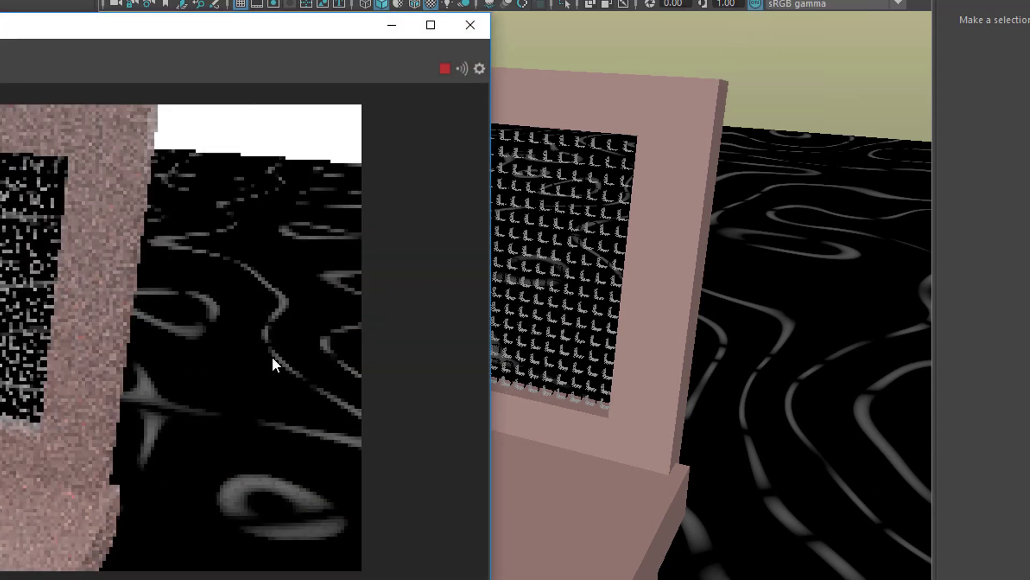
drag(110, 33, 526, 13)
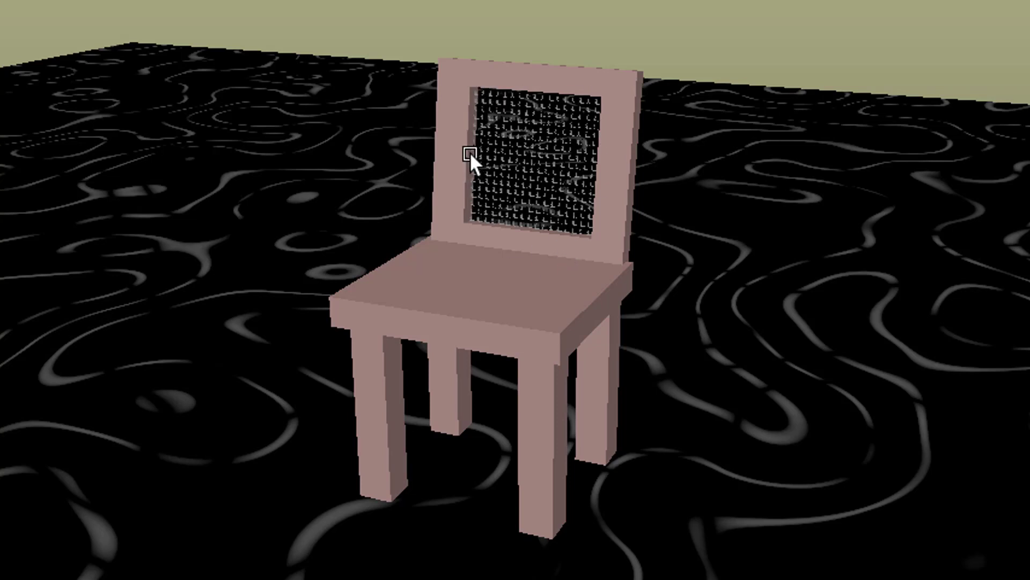
alt+right_drag(508, 208, 912, 239)
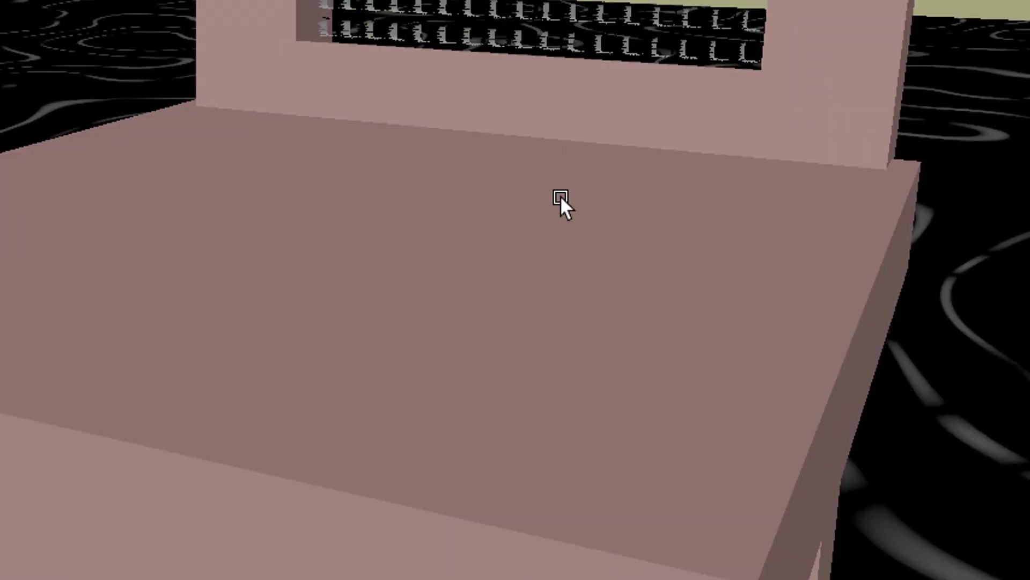
alt+middle_drag(560, 191, 507, 449)
alt+drag(542, 215, 478, 297)
alt+drag(362, 42, 391, 98)
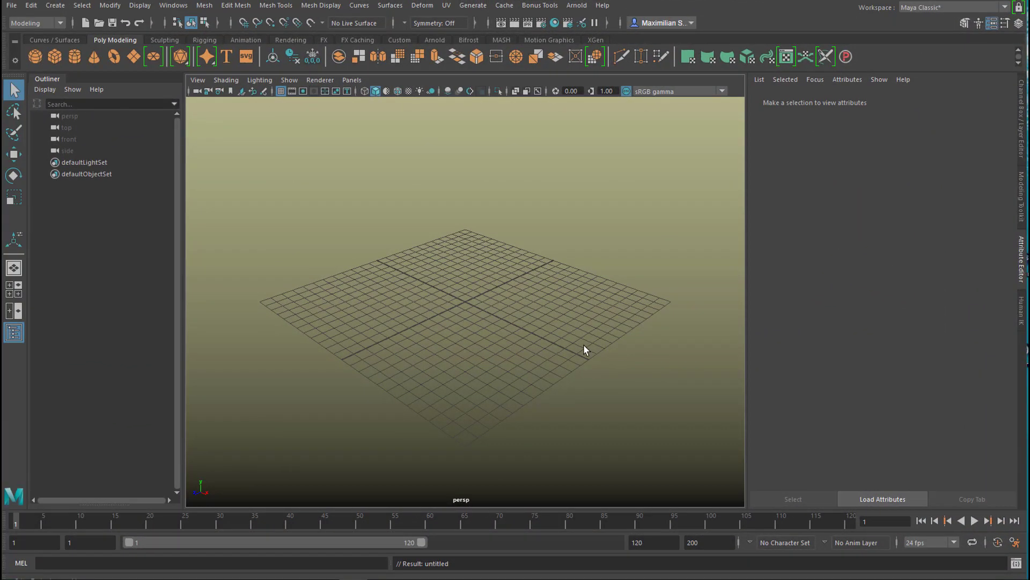
Step: Create a polygon plane at the origin and frame it closely in the perspective view
click(134, 55)
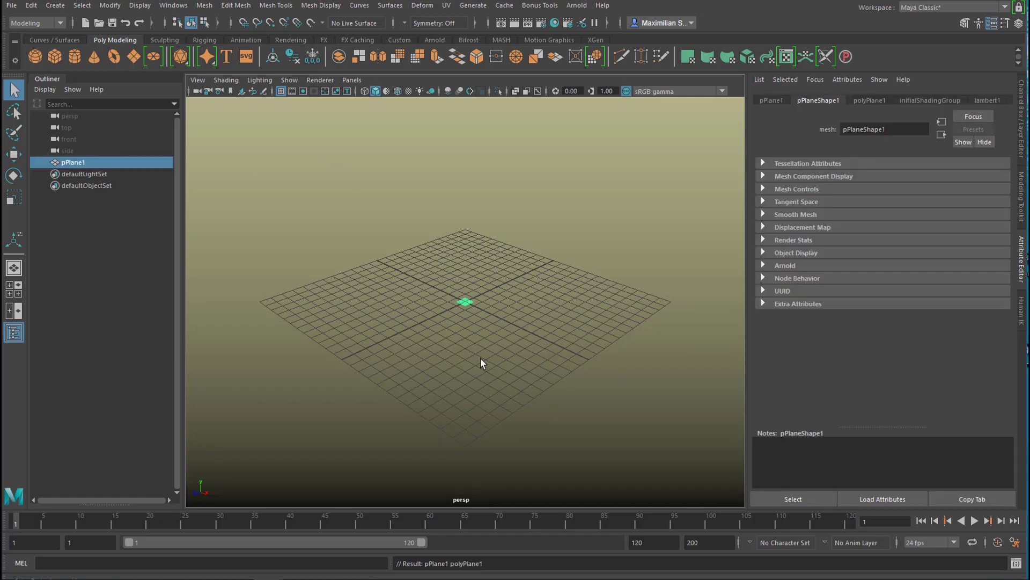
key(f)
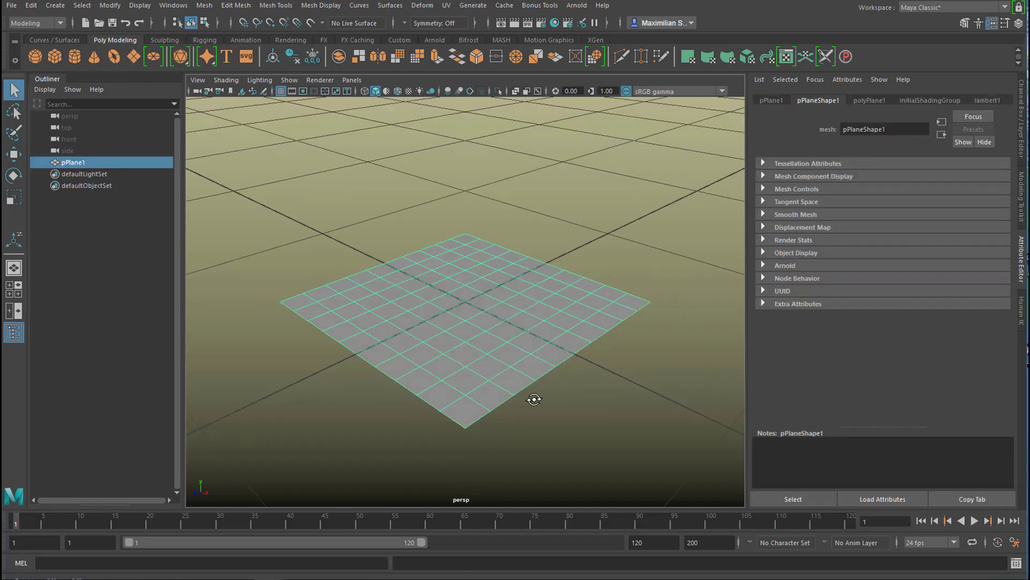
alt+drag(534, 397, 549, 403)
alt+right_drag(516, 402, 587, 412)
alt+middle_drag(588, 413, 600, 367)
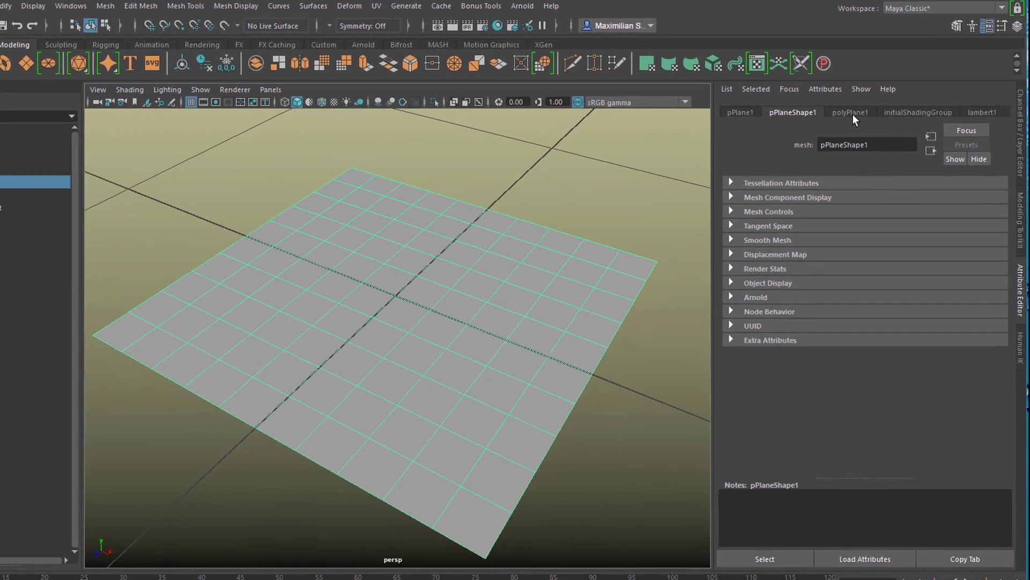
Step: Set the plane's width and height subdivisions to 200 each
click(860, 107)
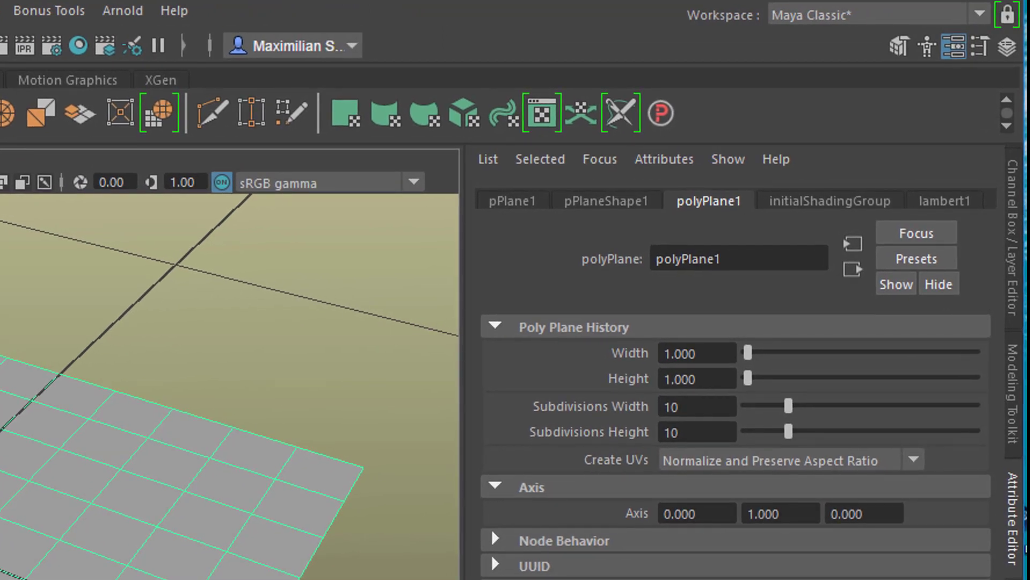
double_click(698, 410)
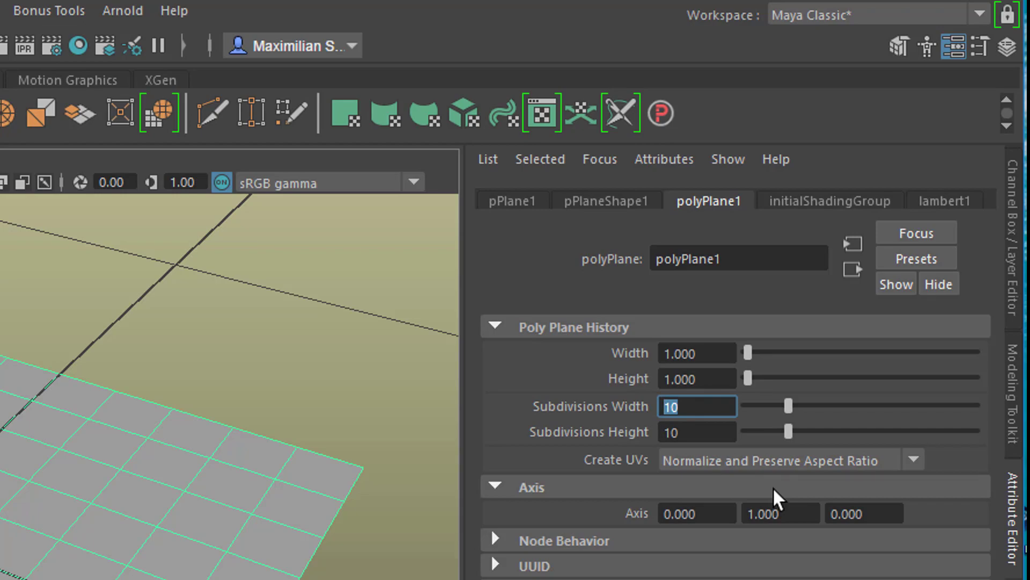
text(200)
key(Tab)
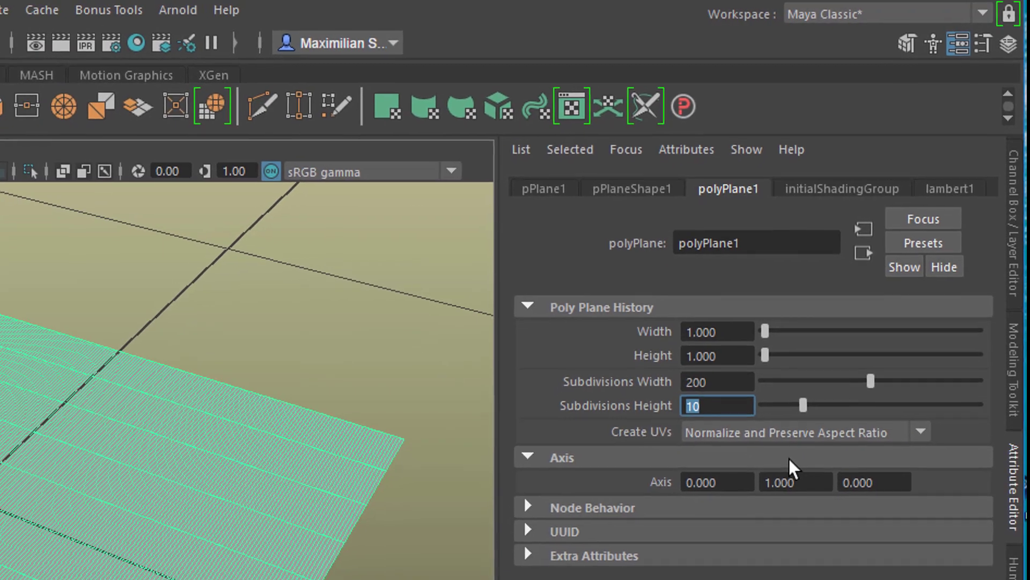
text(200)
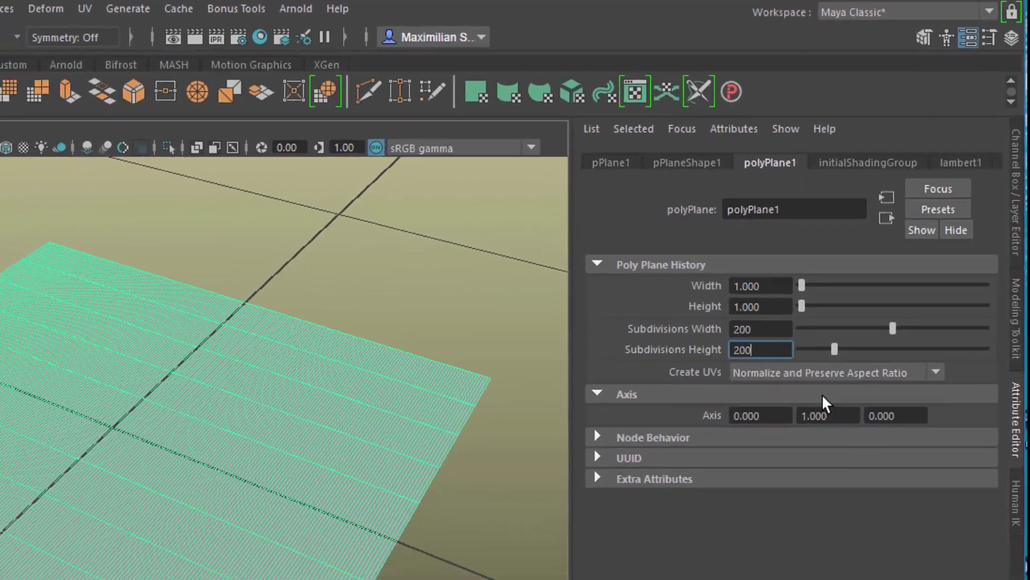
key(Tab)
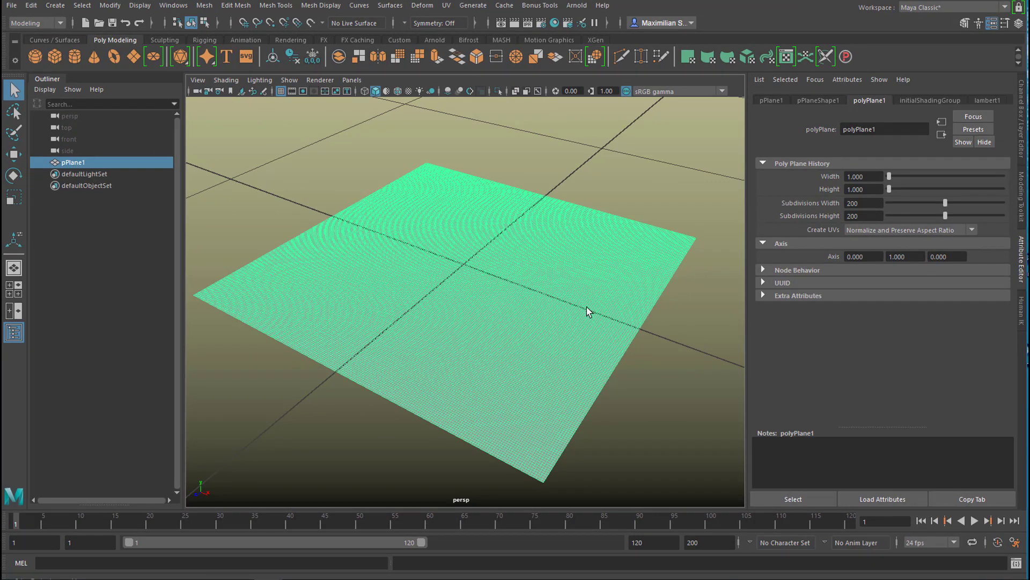
Step: Assign a new Lambert material to the plane
right_click(565, 240)
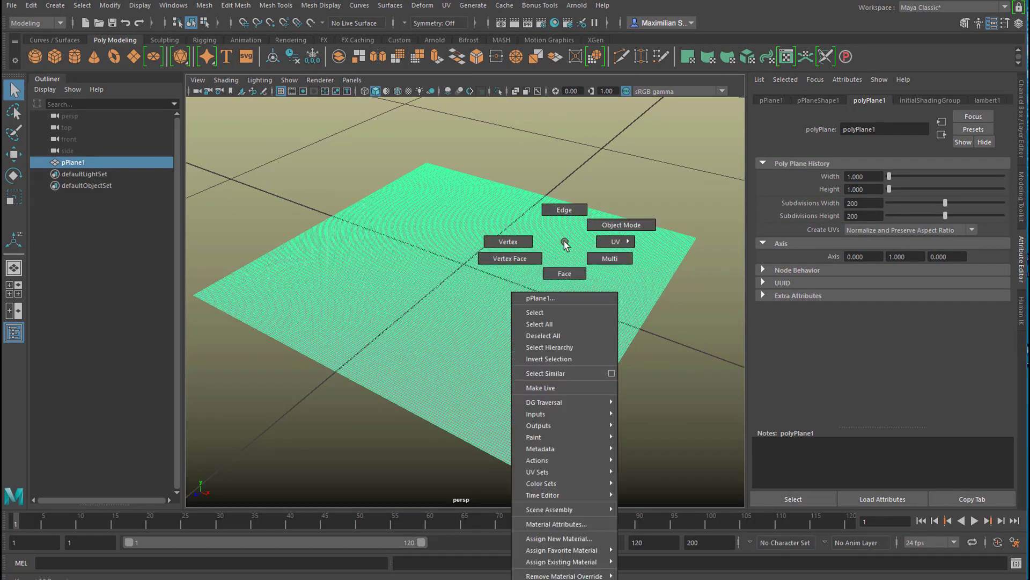
click(560, 539)
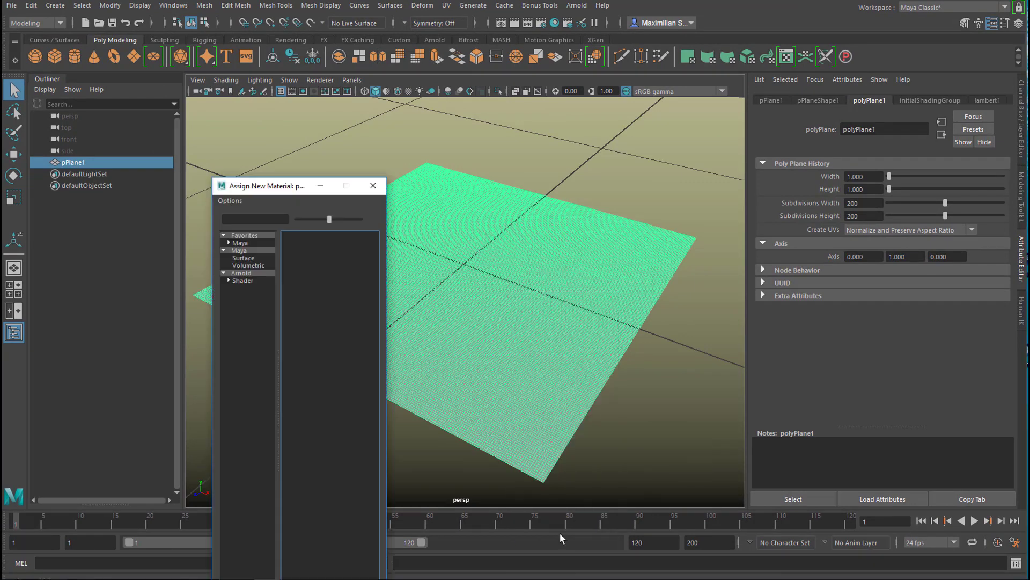
click(242, 250)
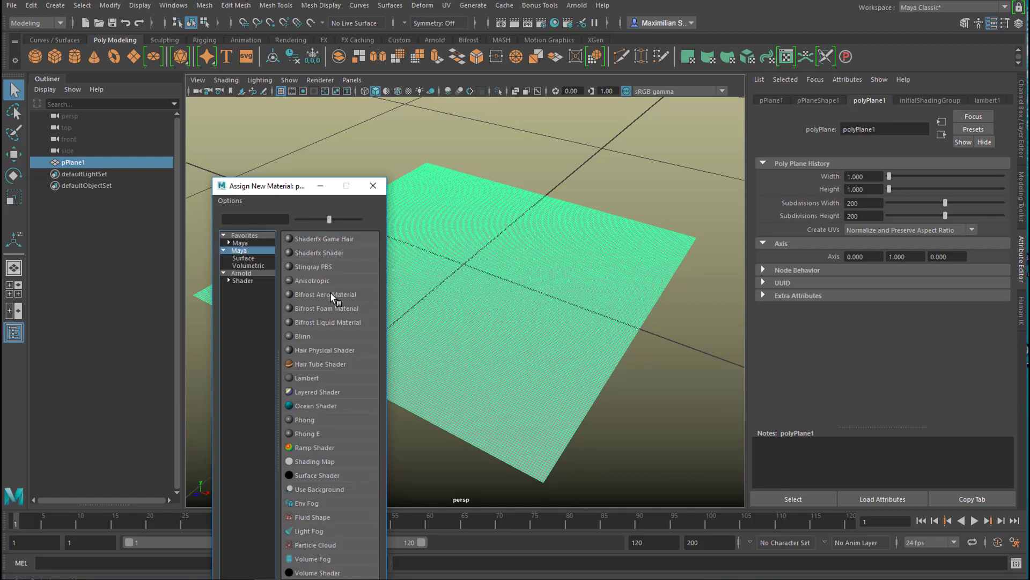
click(307, 378)
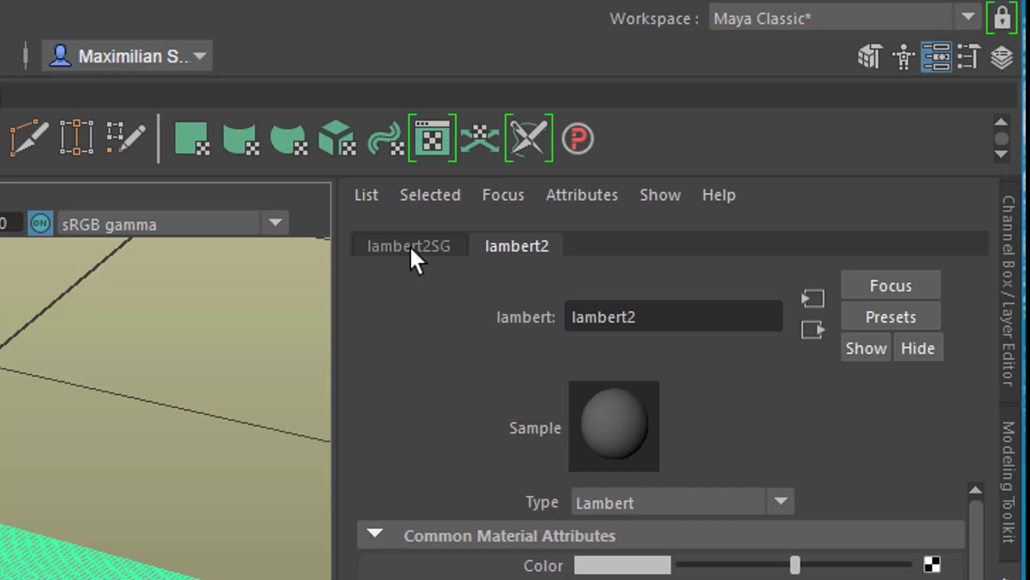
Step: Connect a Grid texture to the displacement material of the new Lambert's shading group
click(410, 246)
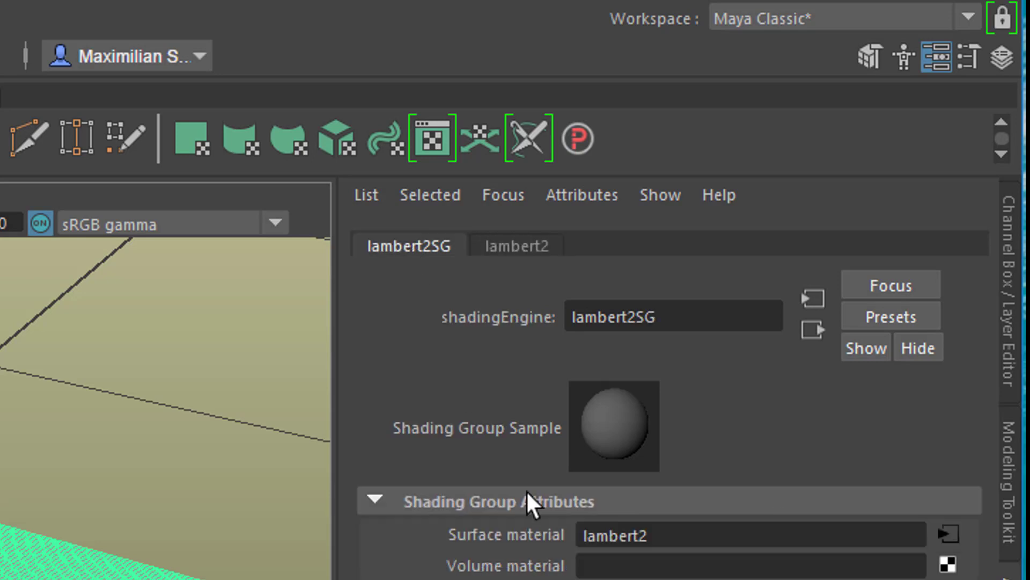
click(518, 246)
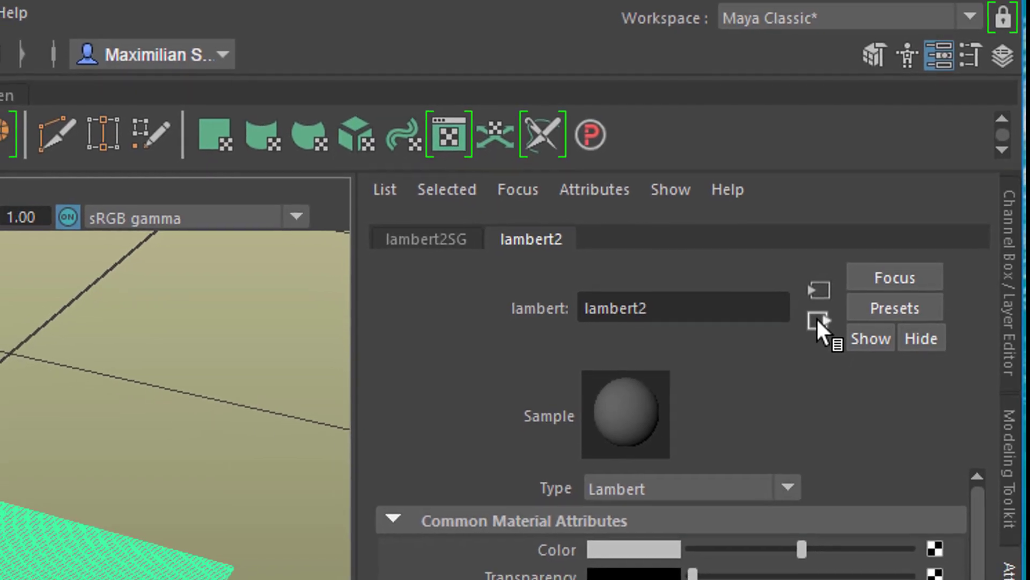
click(819, 320)
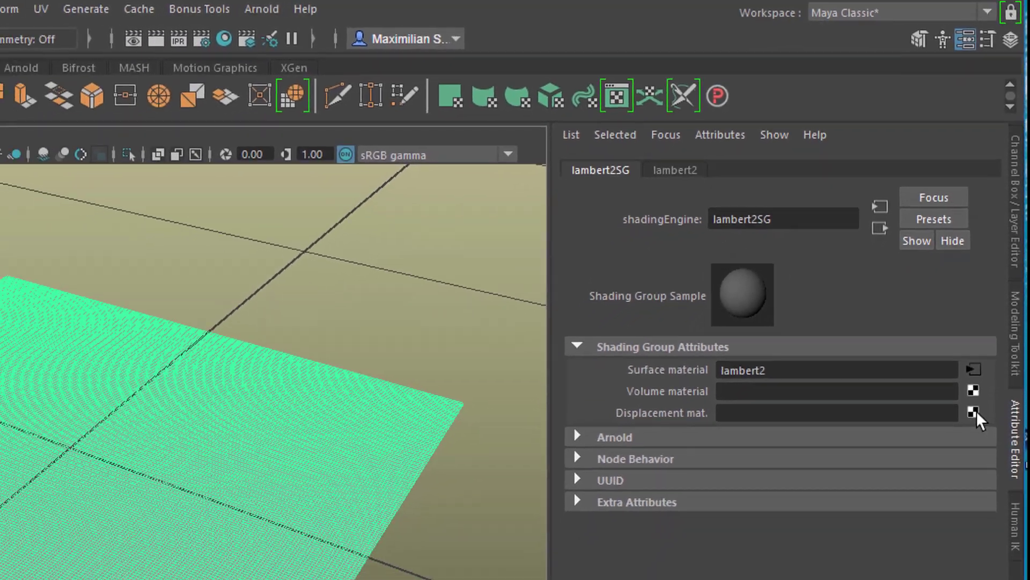
click(973, 411)
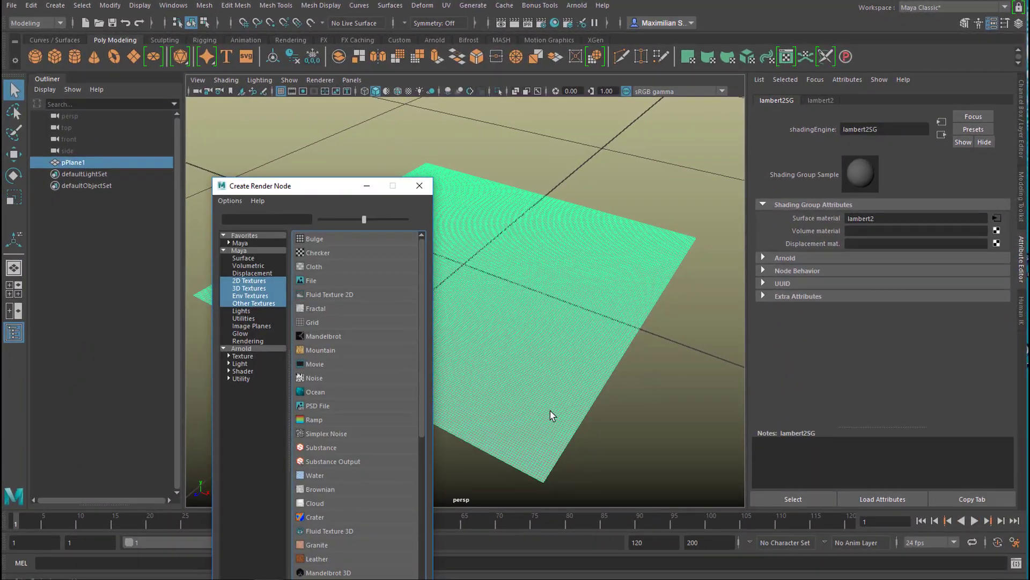
click(326, 322)
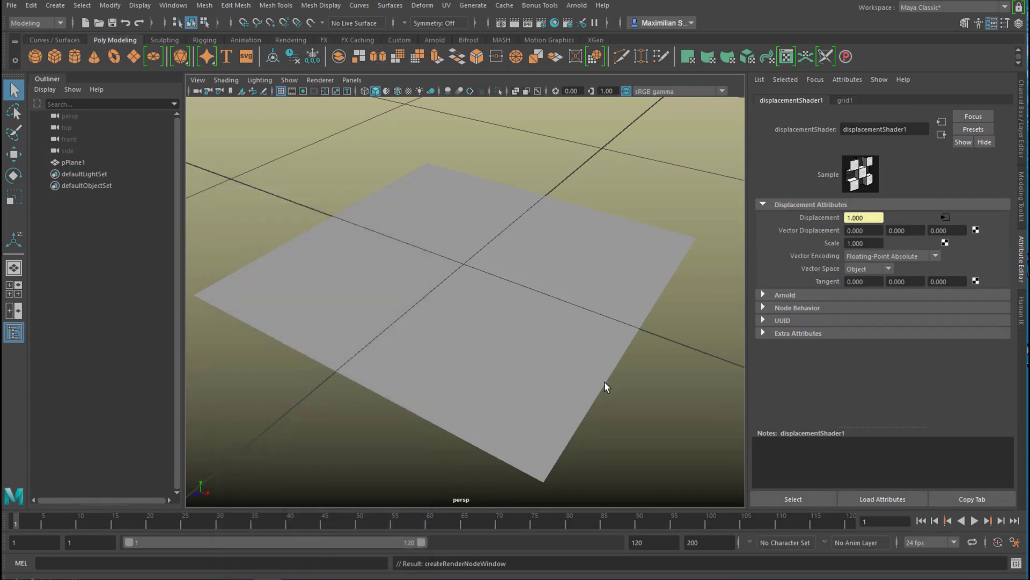
Step: Add an Arnold skydome light and render the displaced plane in the Arnold RenderView
click(577, 5)
mouse_move(607, 62)
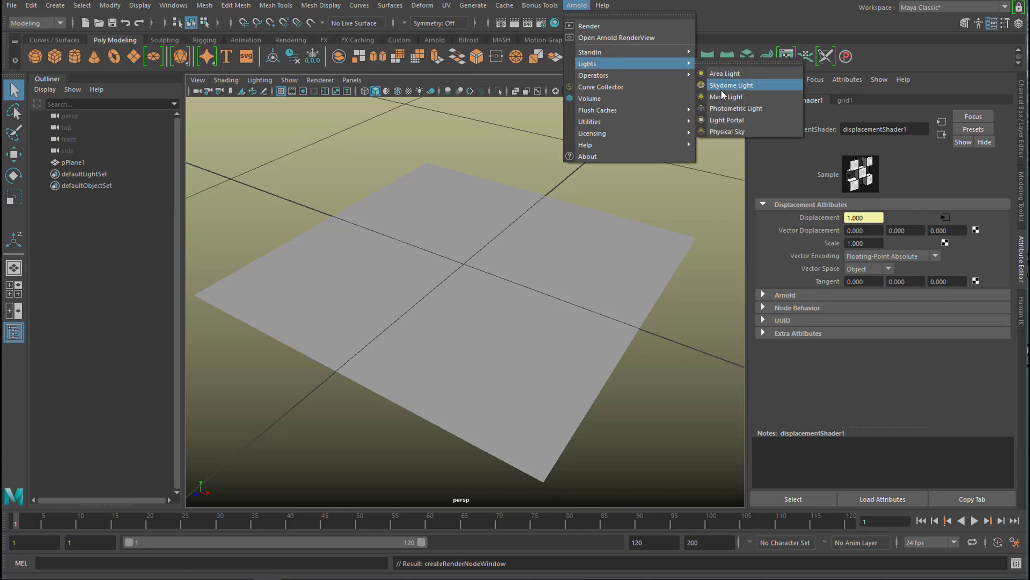
click(721, 91)
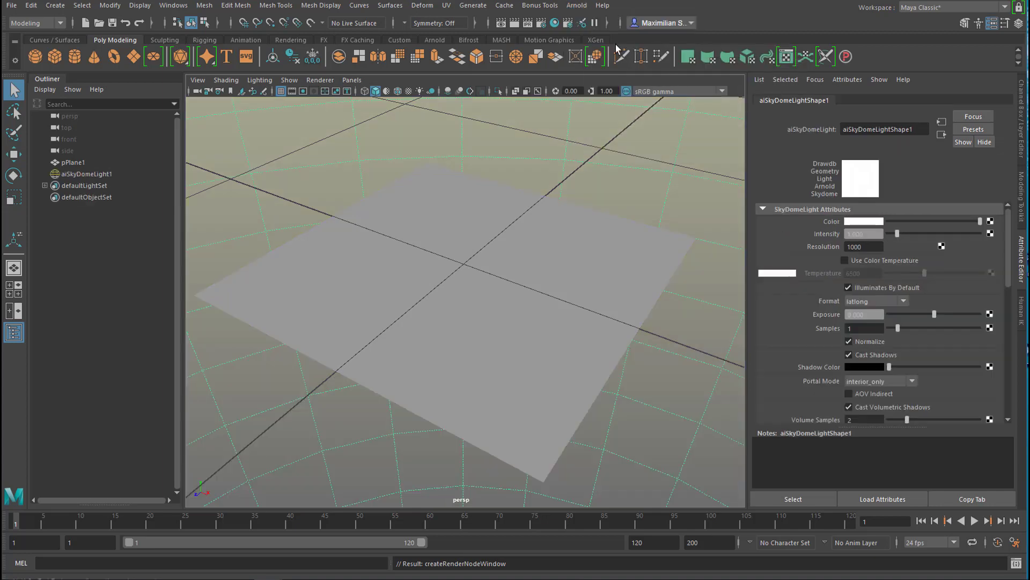
click(578, 6)
click(589, 26)
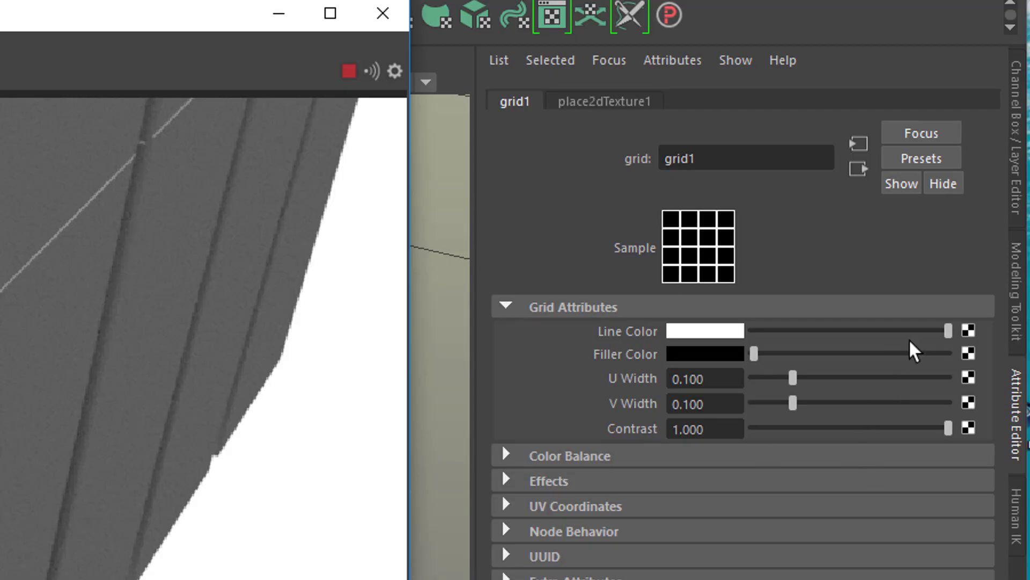
Step: Set the displacement shader's scale to 0.1 and show the grid texture's attributes
click(858, 170)
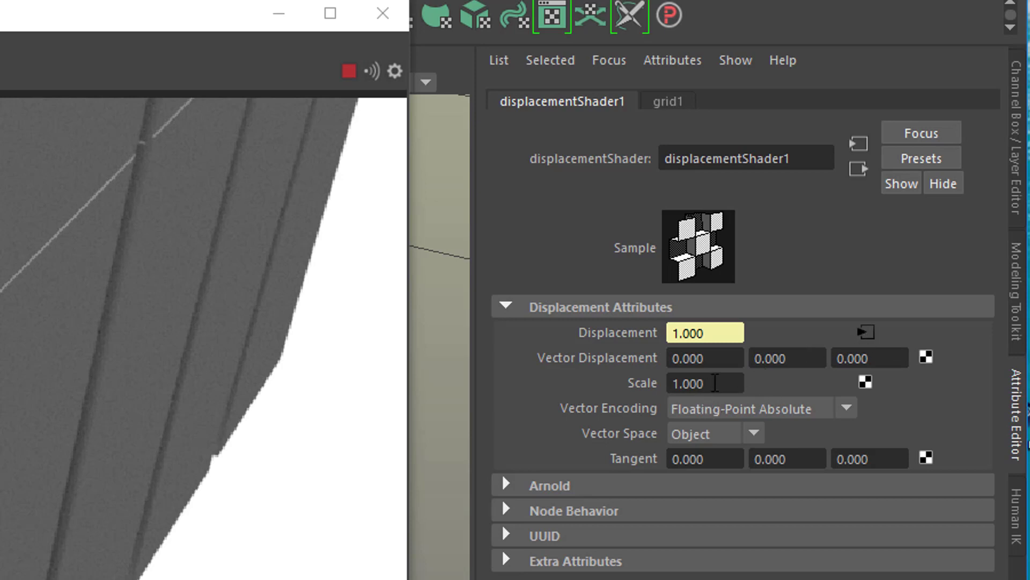
drag(715, 384, 666, 398)
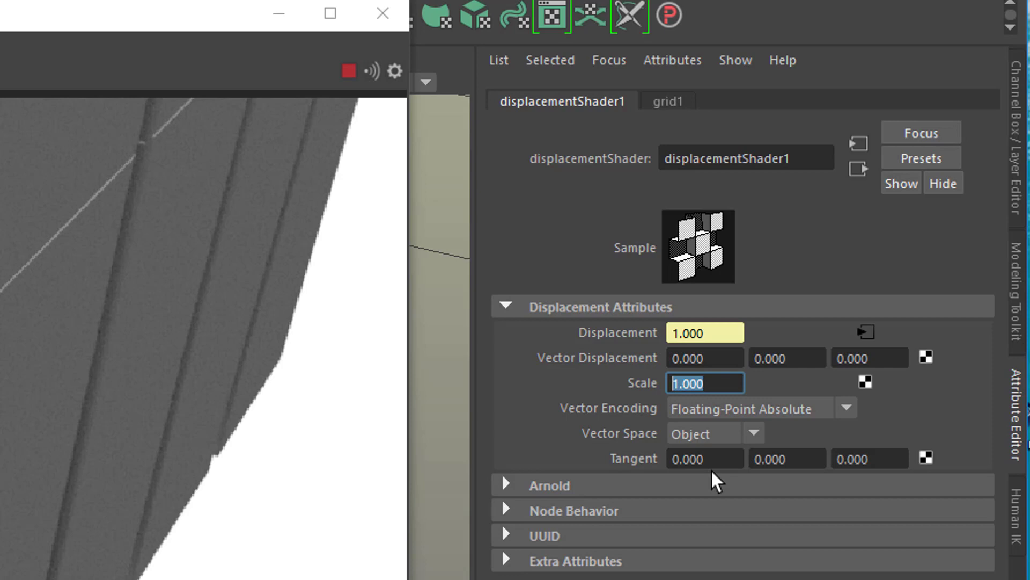
text(0)
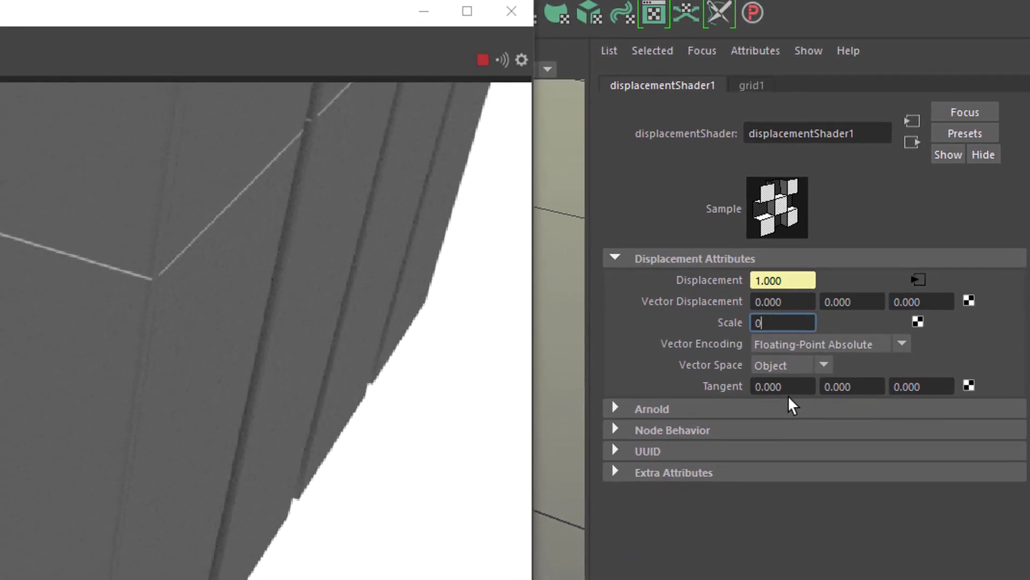
text(.)
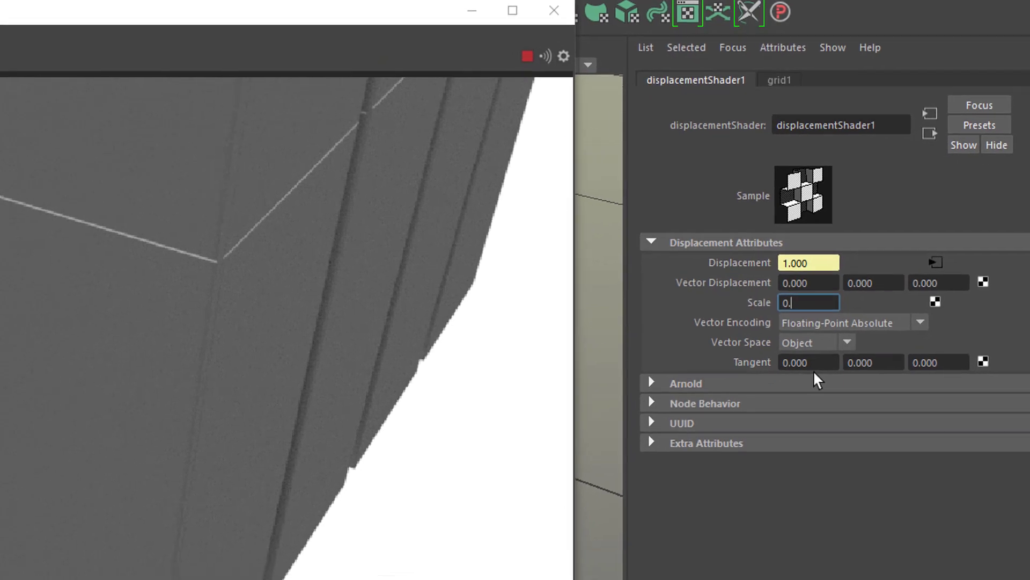
text(1)
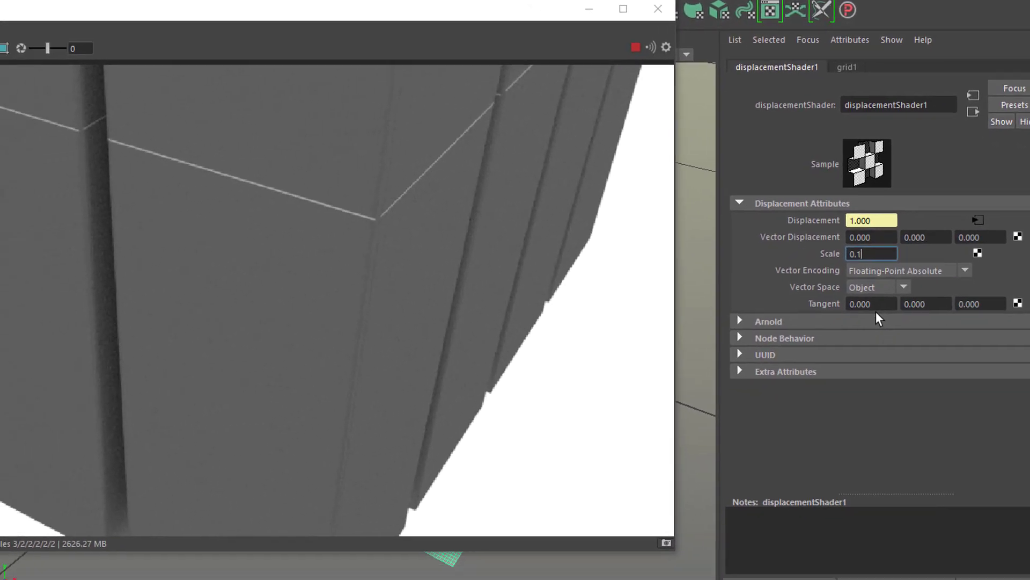
key(Return)
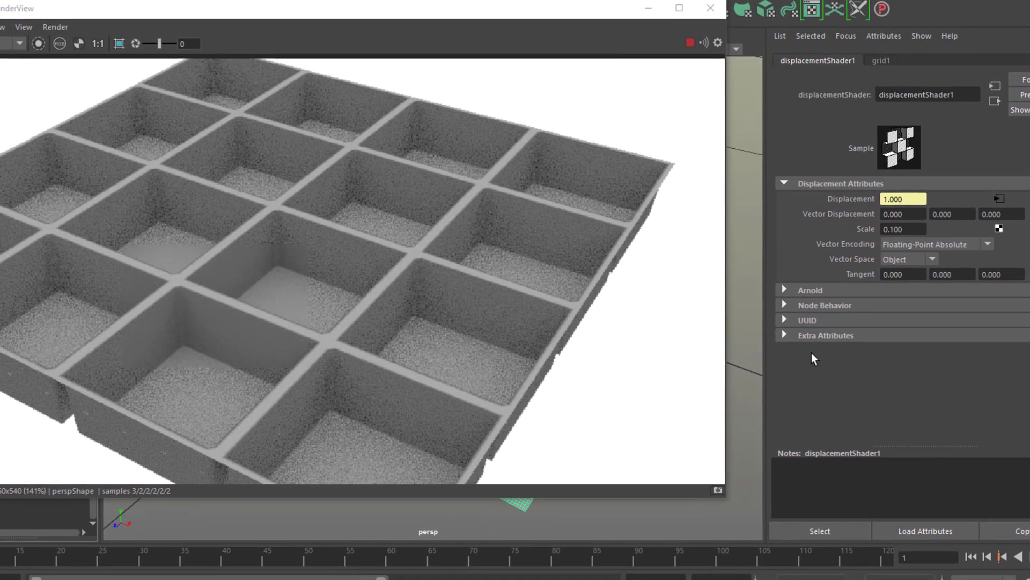
click(883, 61)
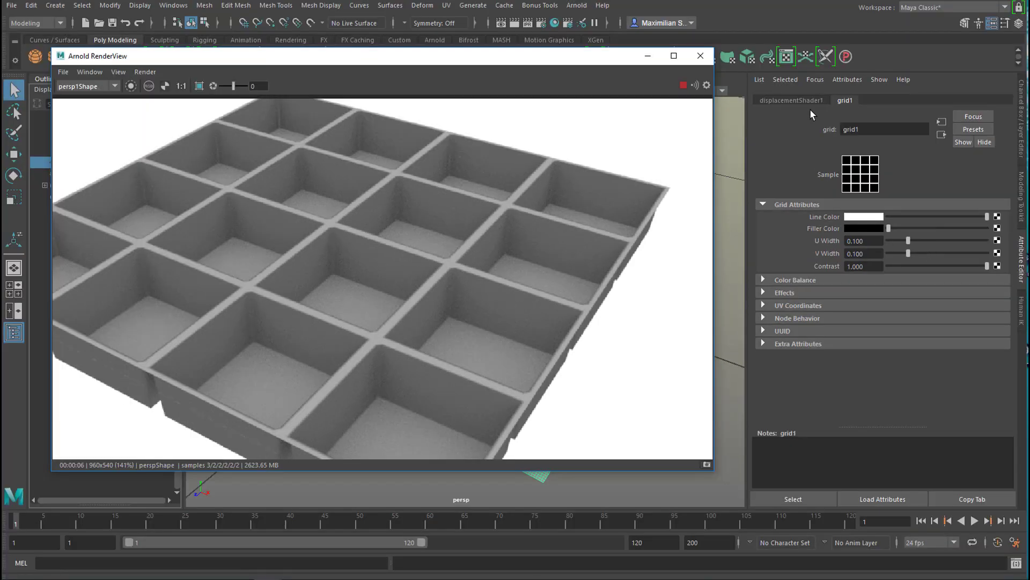
Step: Set the grid texture's 2D placement Repeat UV to 12 by 12
click(941, 135)
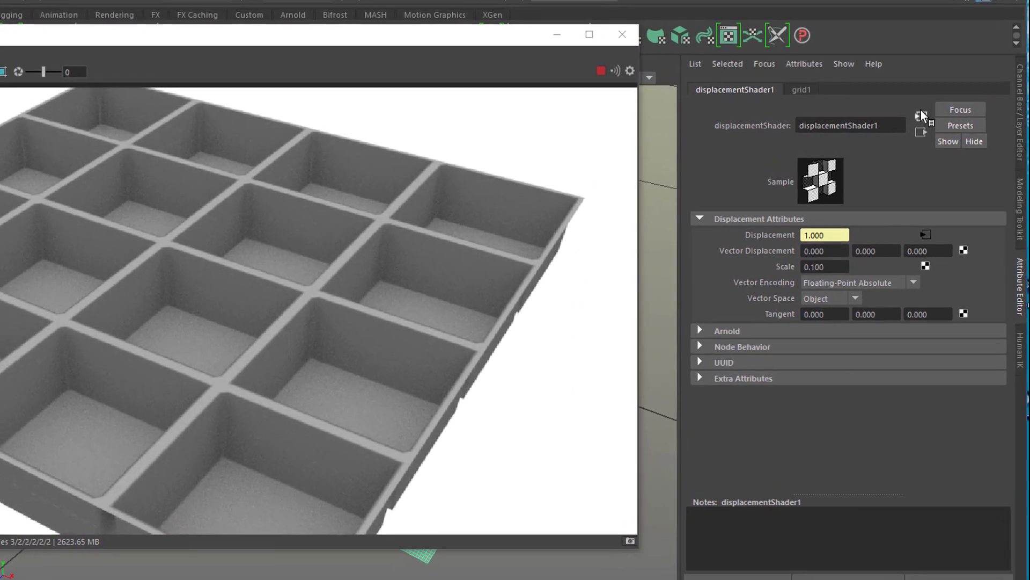
click(935, 119)
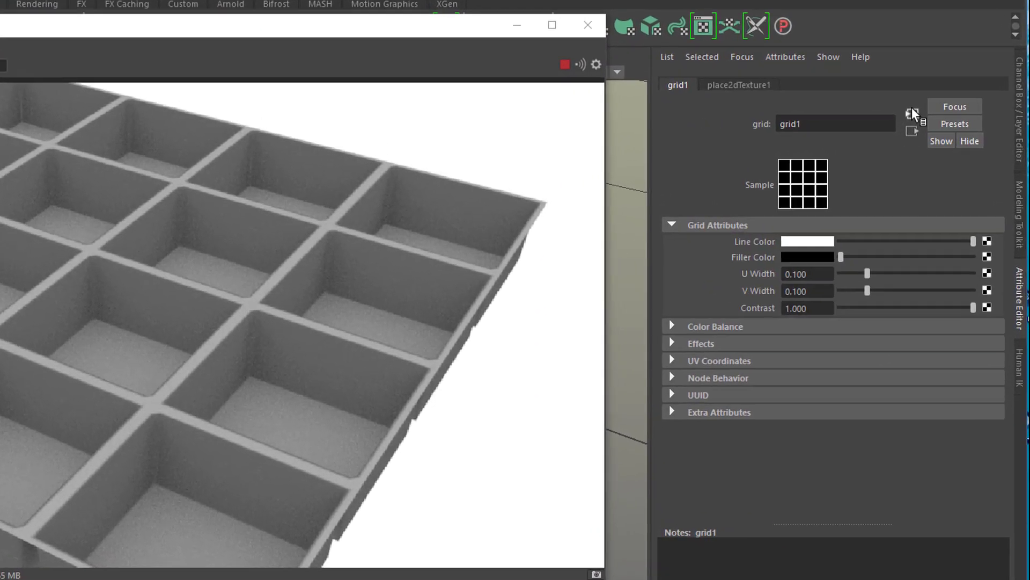
click(934, 119)
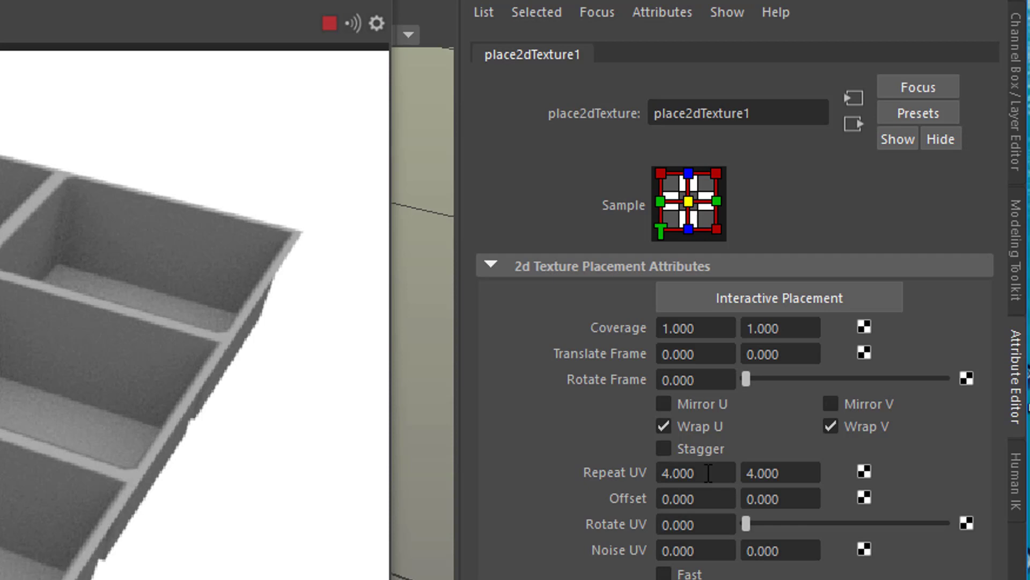
click(708, 472)
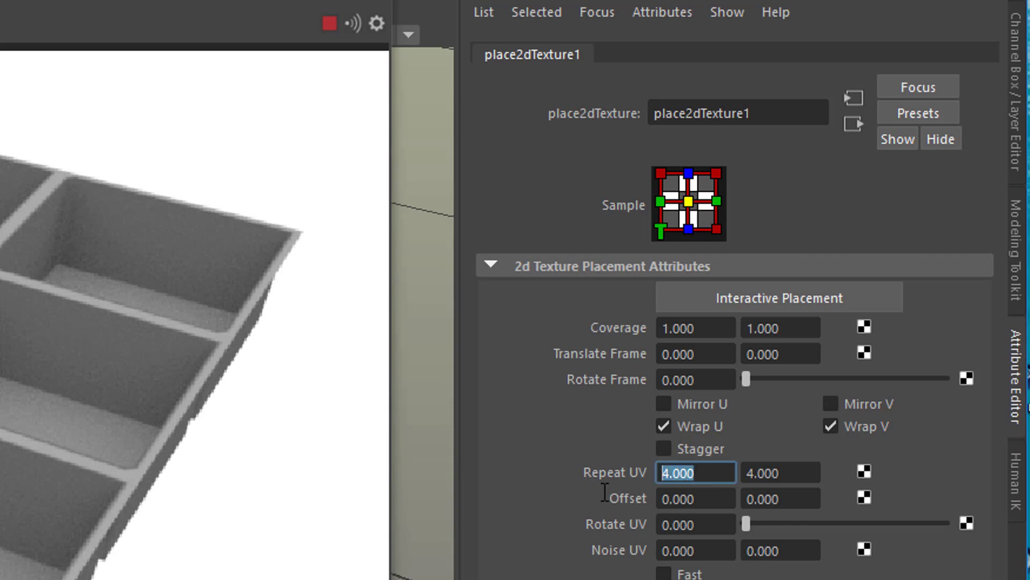
text(12)
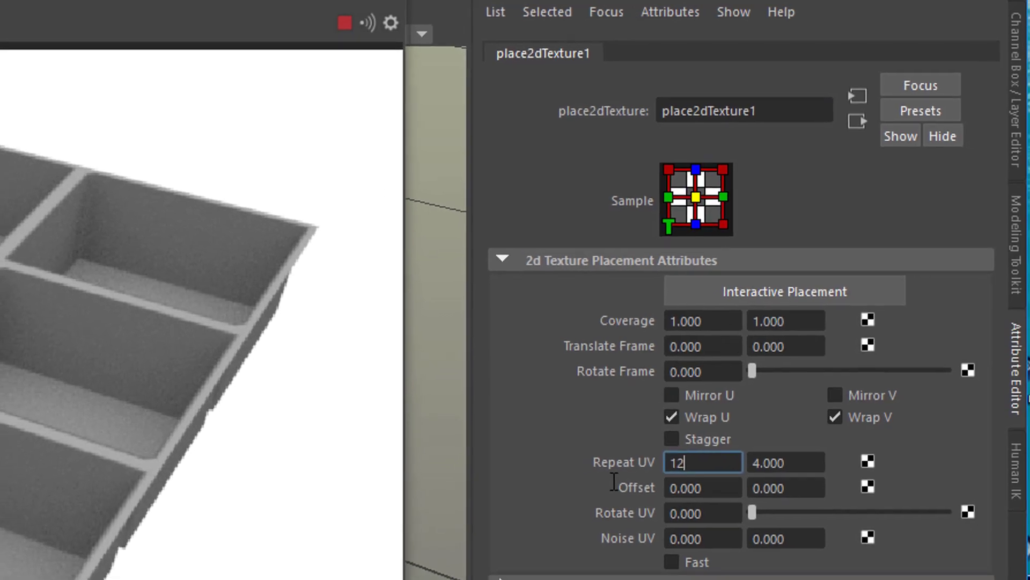
key(Tab)
text(12)
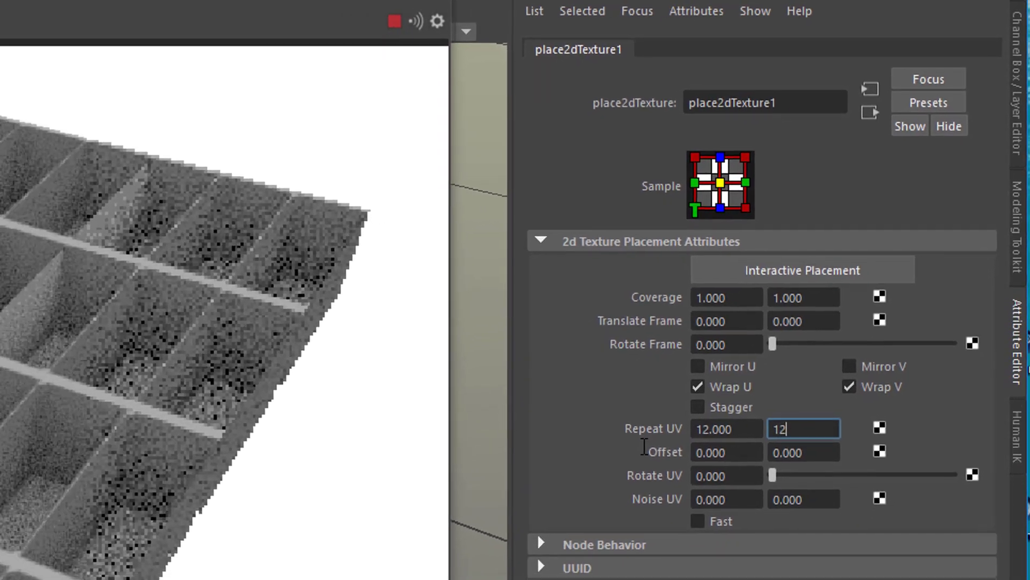
key(Return)
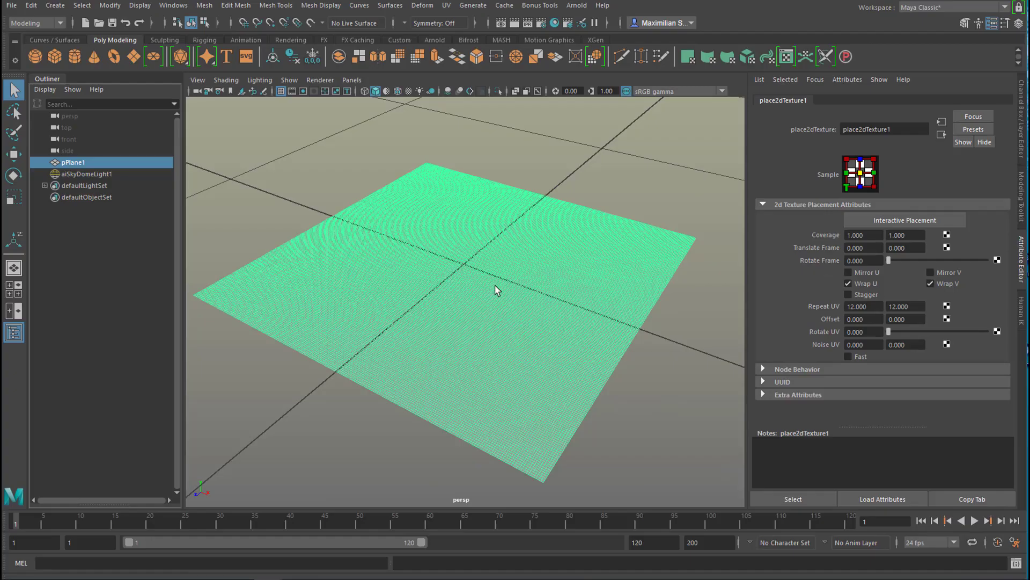
Step: Bake the selected displaced plane to geometry with Arnold, saving it as griddy.obj in the project's scenes folder
alt+drag(498, 331, 519, 286)
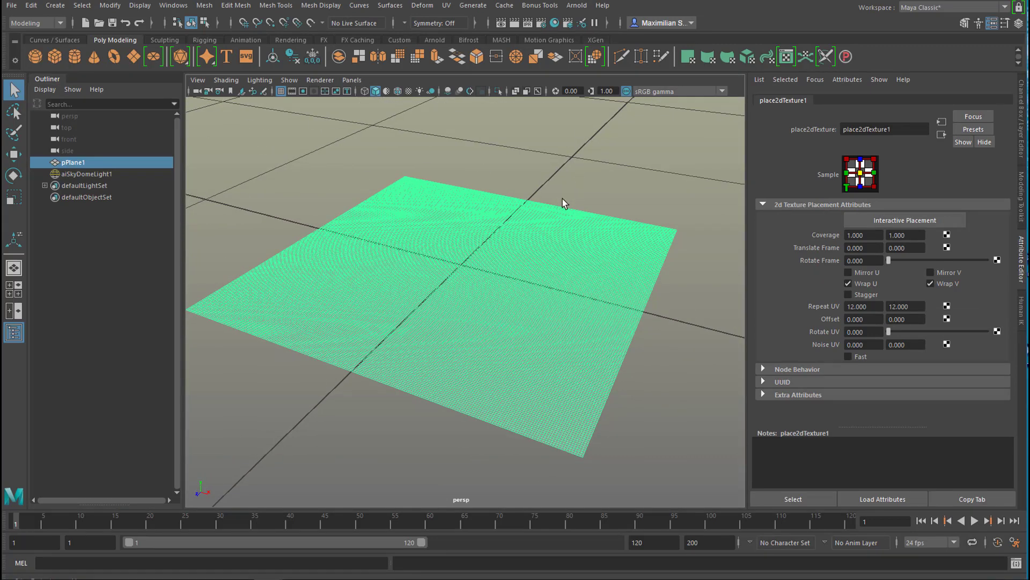
click(577, 6)
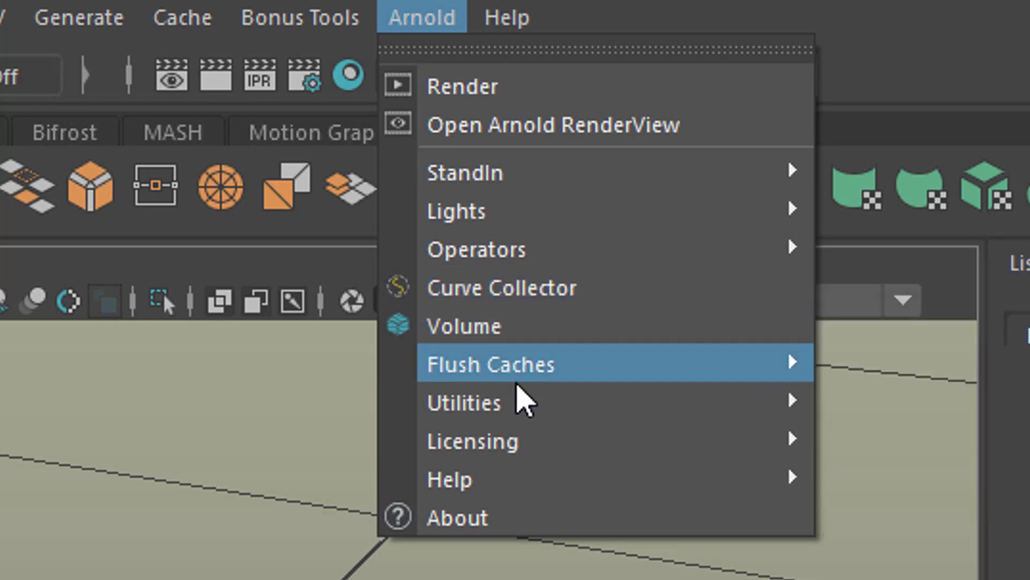
mouse_move(518, 400)
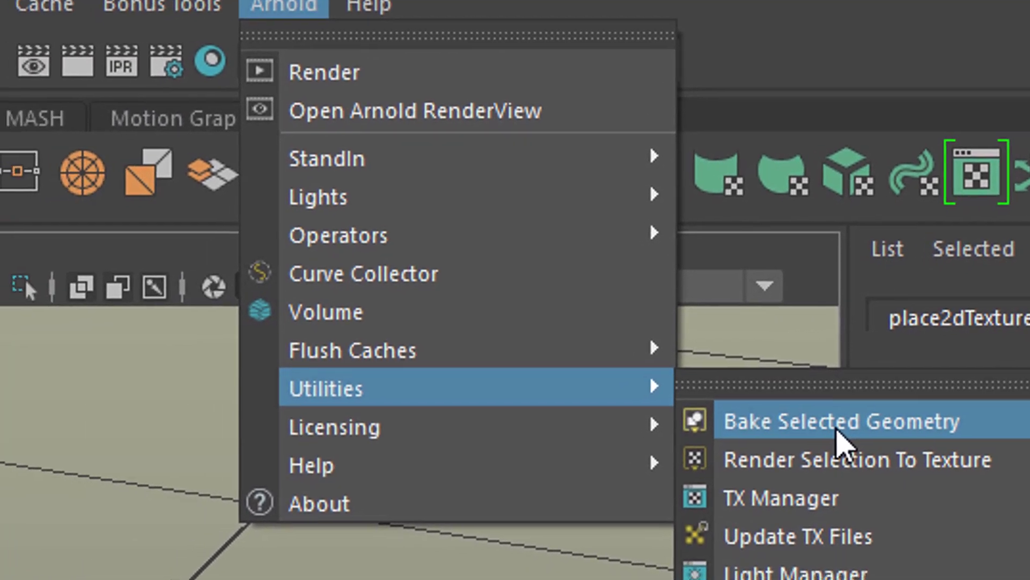
click(836, 429)
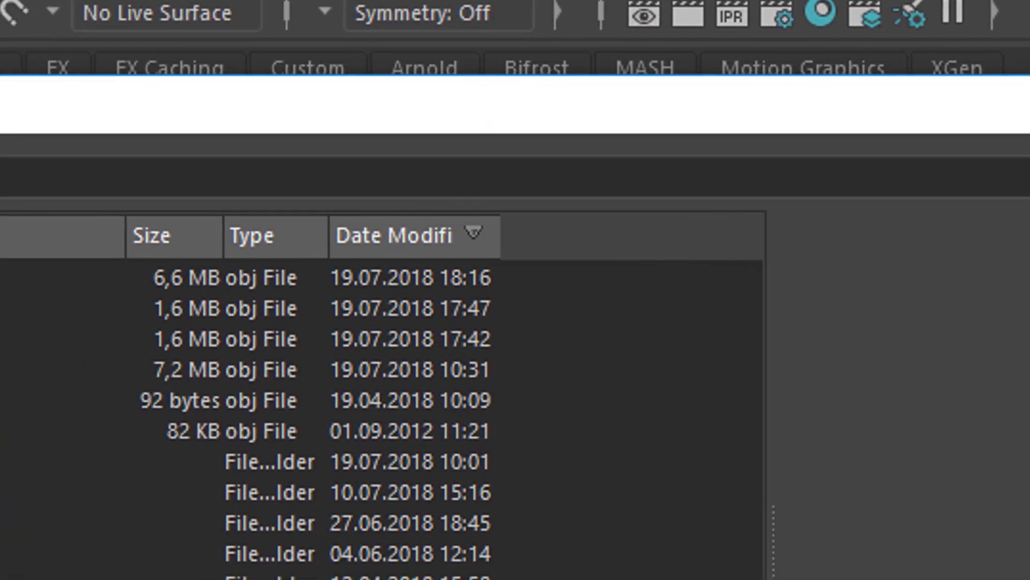
click(33, 277)
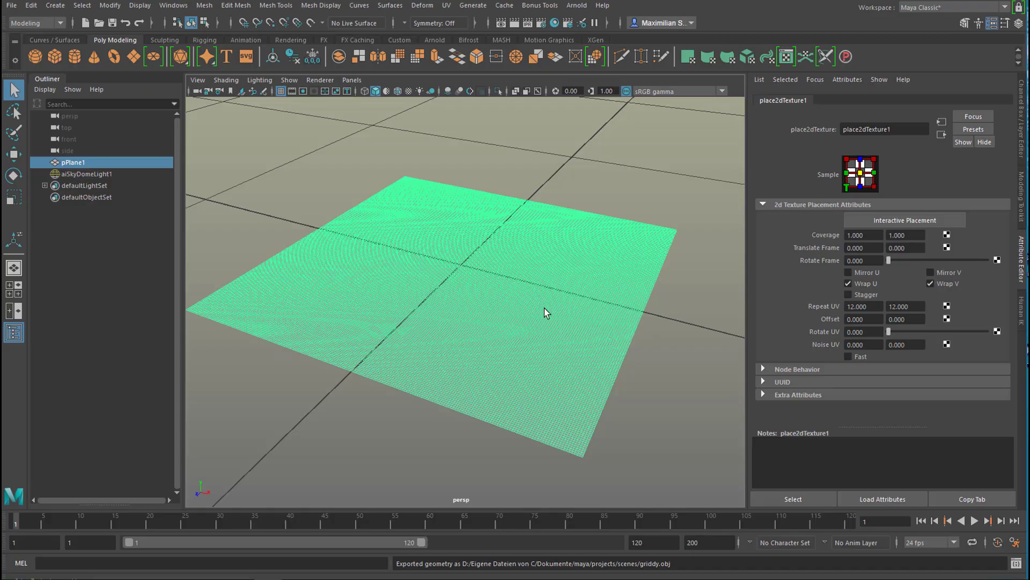
Step: Hide the original plane and import griddy.obj into the scene
key(ctrl+h)
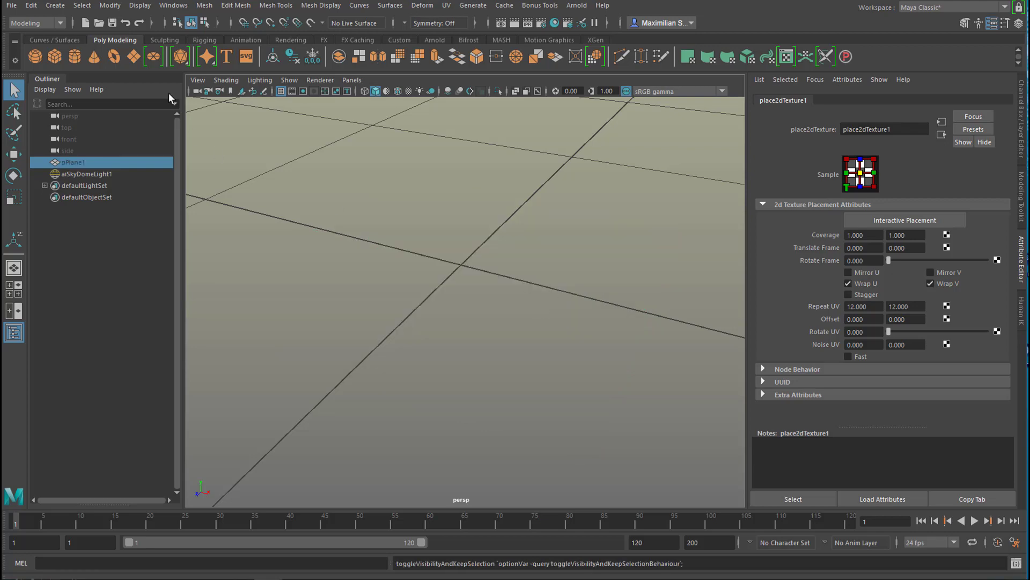
click(12, 6)
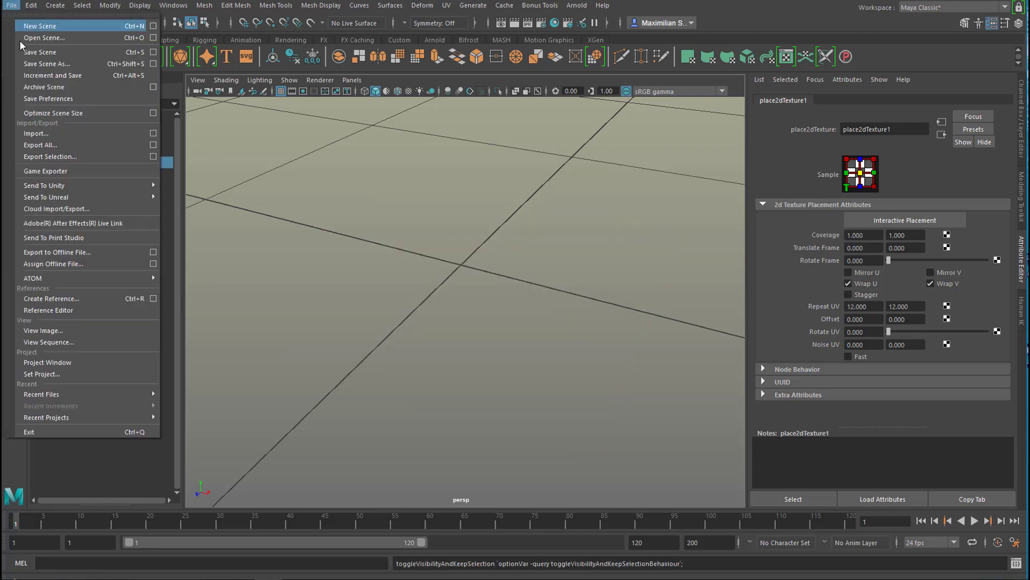
click(48, 133)
click(163, 104)
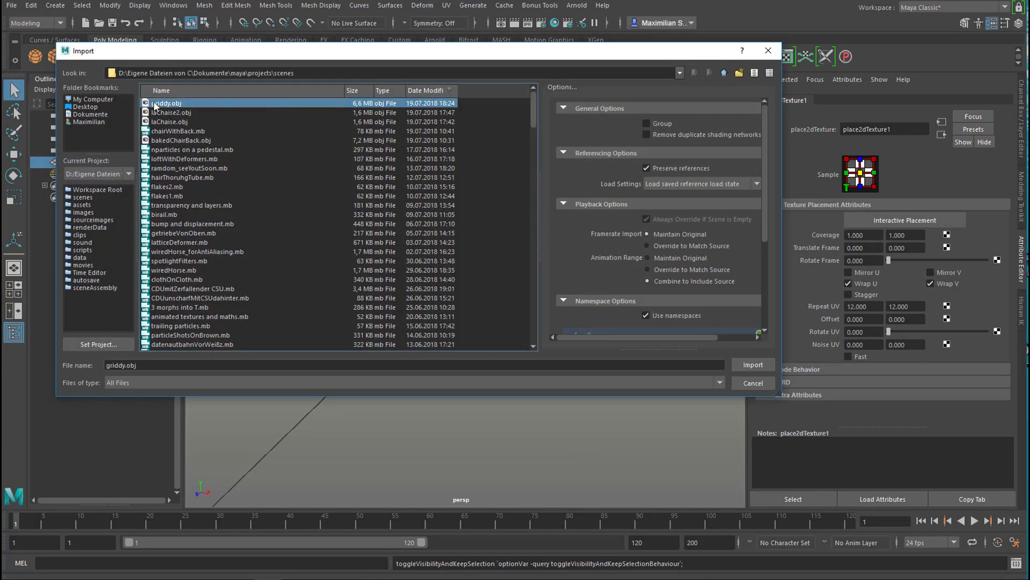
click(752, 365)
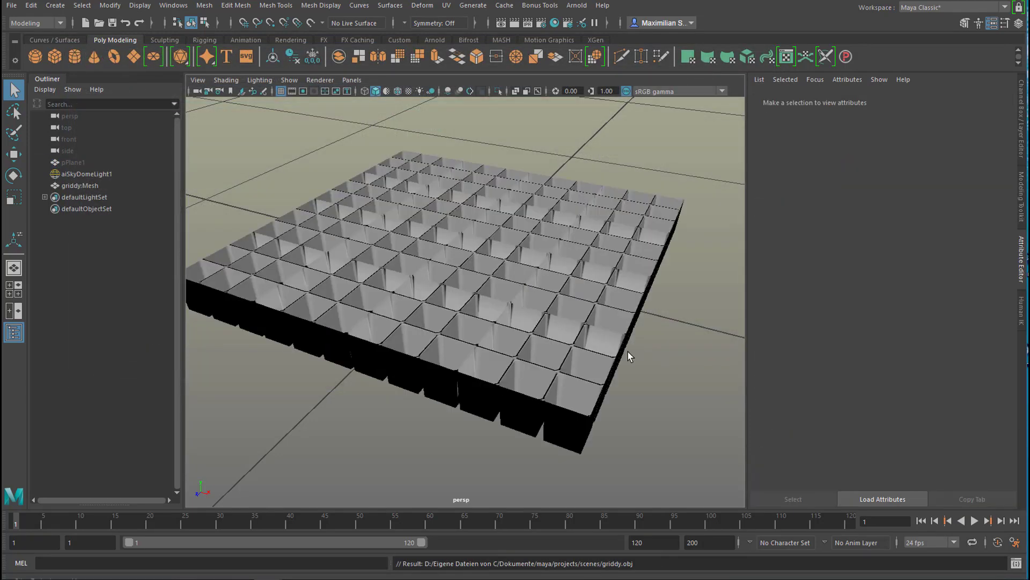
Step: Duplicate the imported grid mesh and move the copy along X until it sits clear beside the original
alt+drag(616, 355, 532, 396)
alt+right_drag(532, 395, 412, 391)
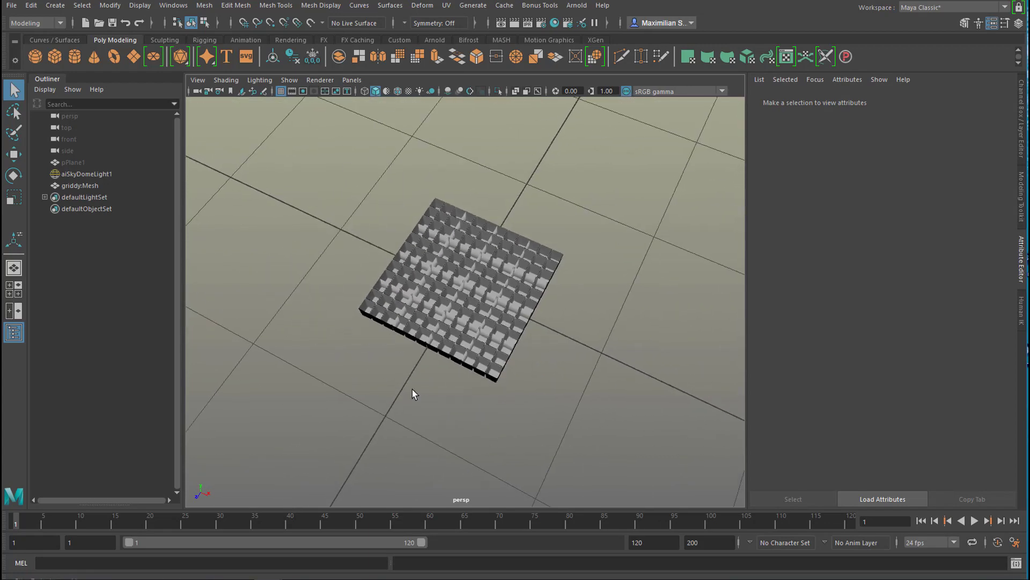
alt+drag(413, 390, 468, 294)
click(476, 277)
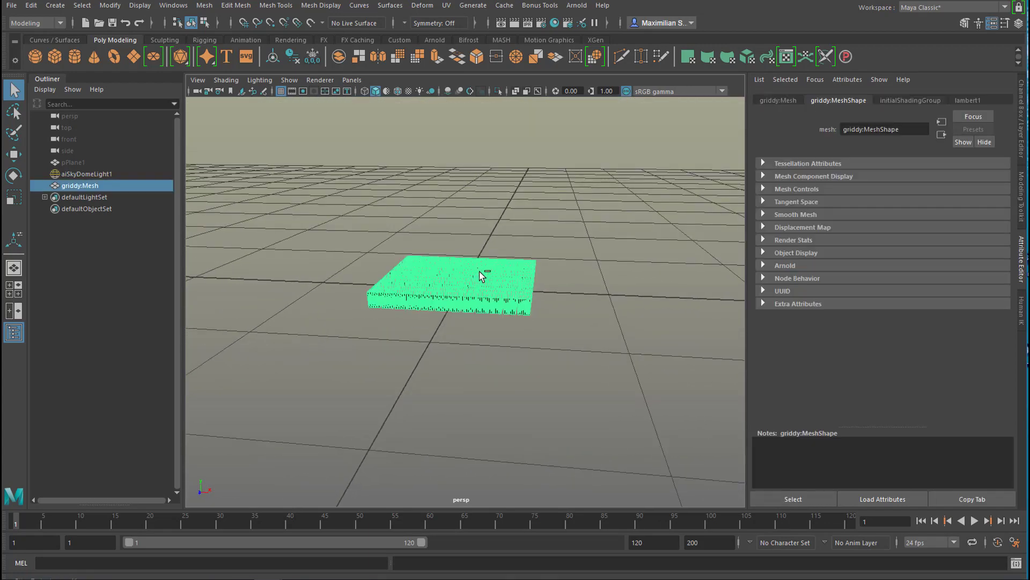
key(ctrl+d)
key(w)
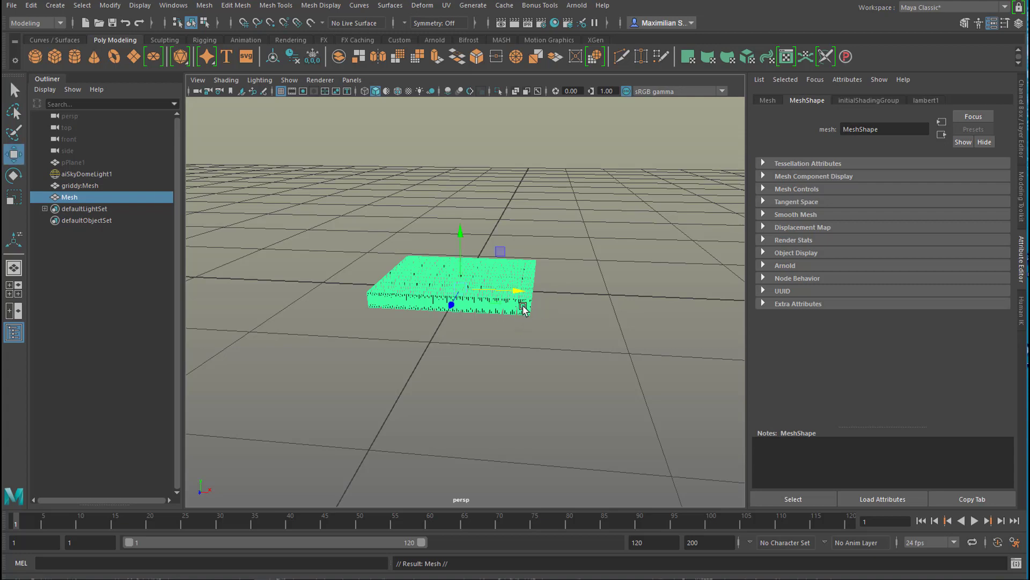
drag(519, 293, 567, 412)
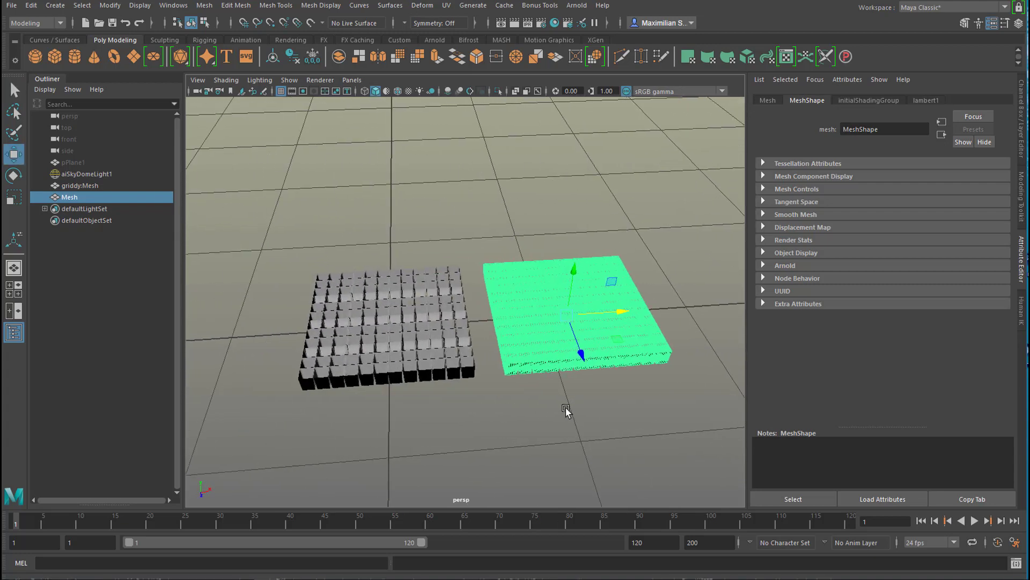
Step: Delete the original grid mesh's faces below its top surface using the front view, keeping only the flat top grid
click(359, 359)
alt+drag(480, 425, 437, 322)
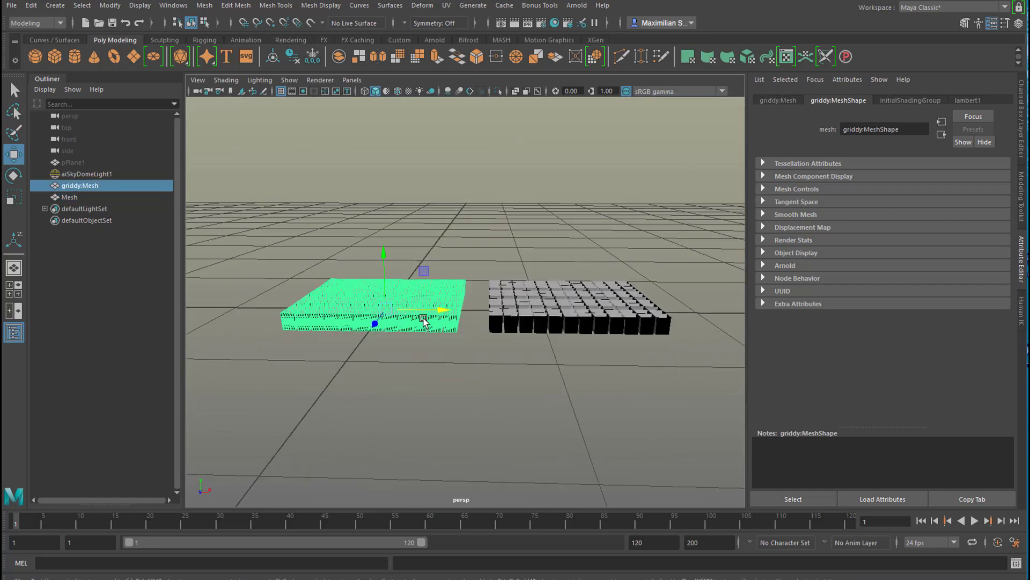
right_drag(423, 318, 427, 292)
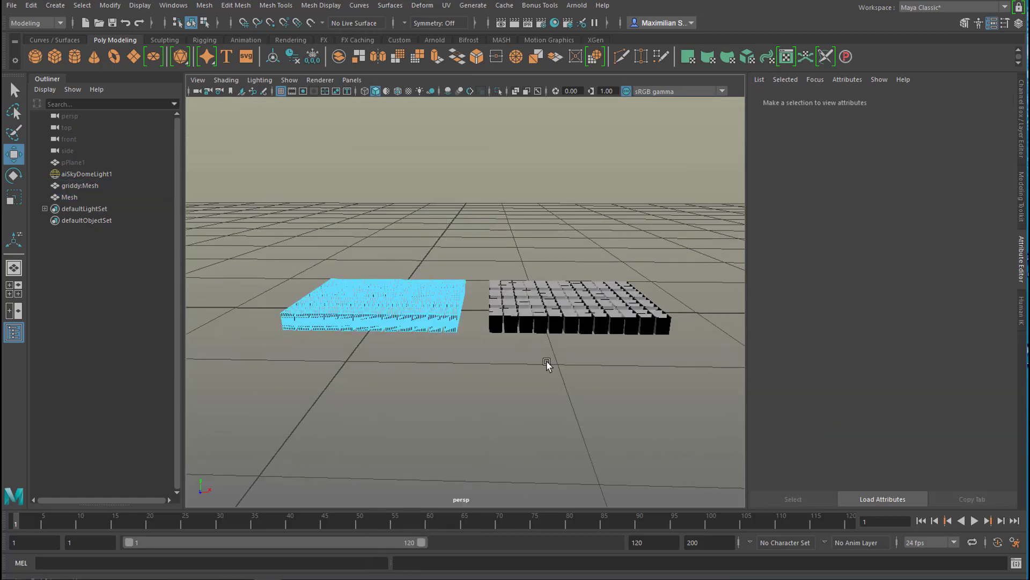
key(space)
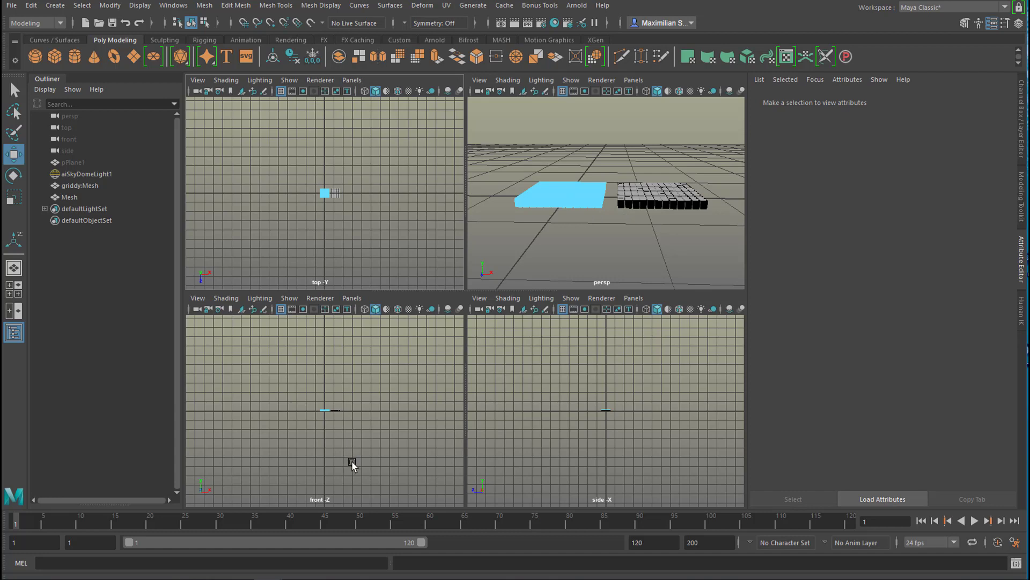
key(space)
key(a)
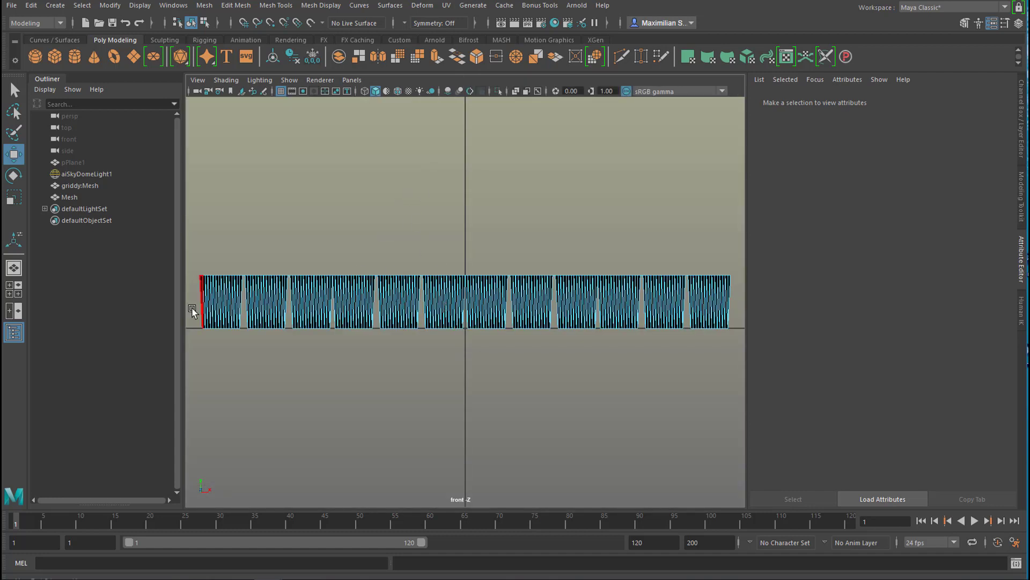
drag(192, 309, 739, 352)
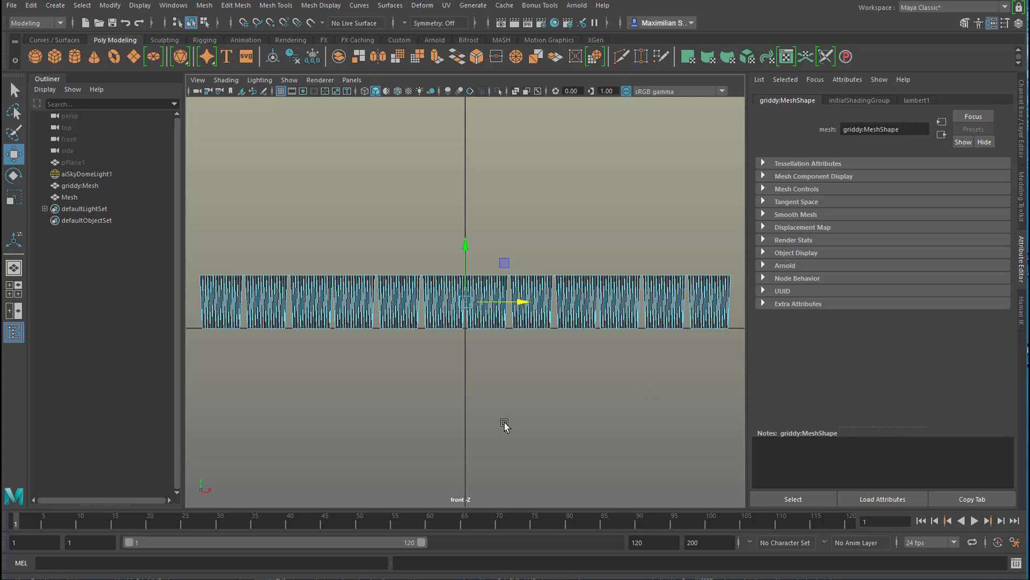
key(ctrl+z)
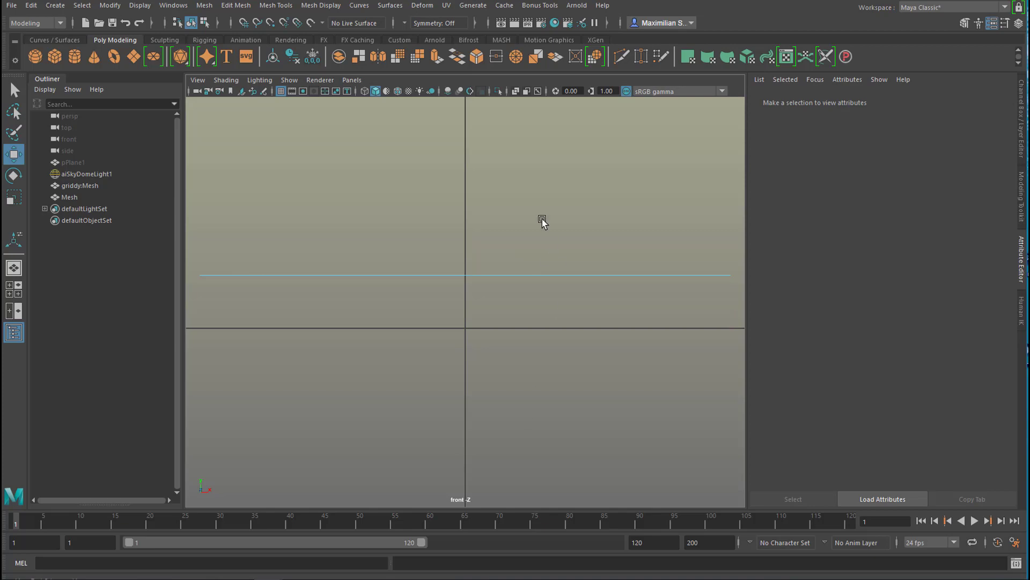
key(space)
key(space)
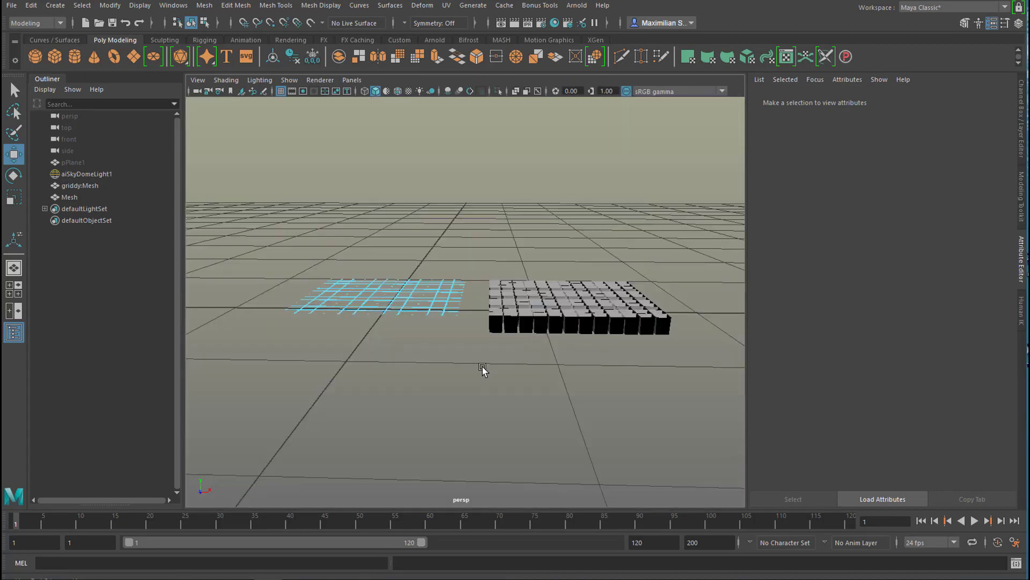
Step: Duplicate the intact grid mesh and move the new copy along X, clear of its source
alt+drag(485, 369, 497, 345)
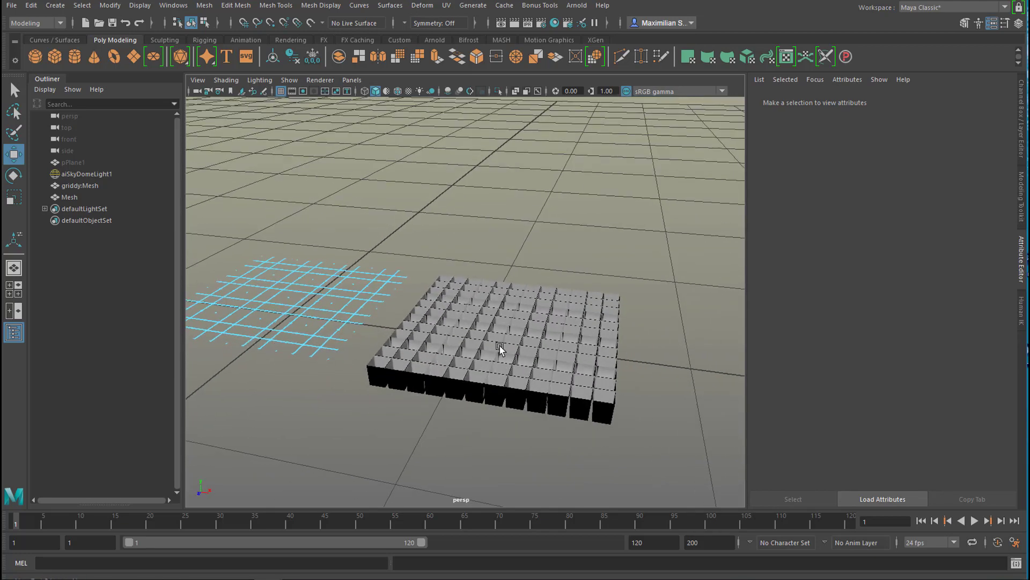
click(518, 342)
key(ctrl+d)
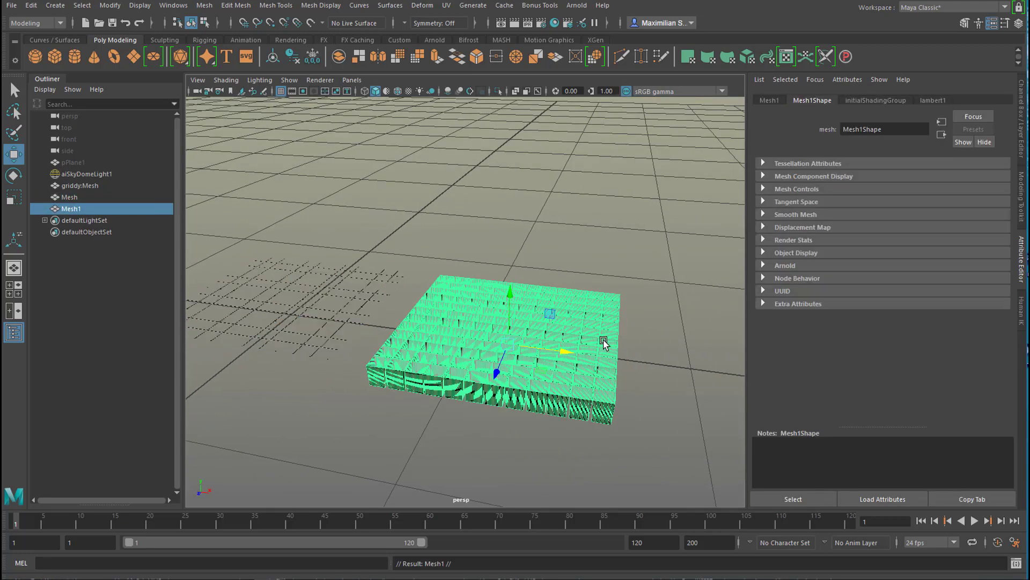
drag(566, 353, 856, 388)
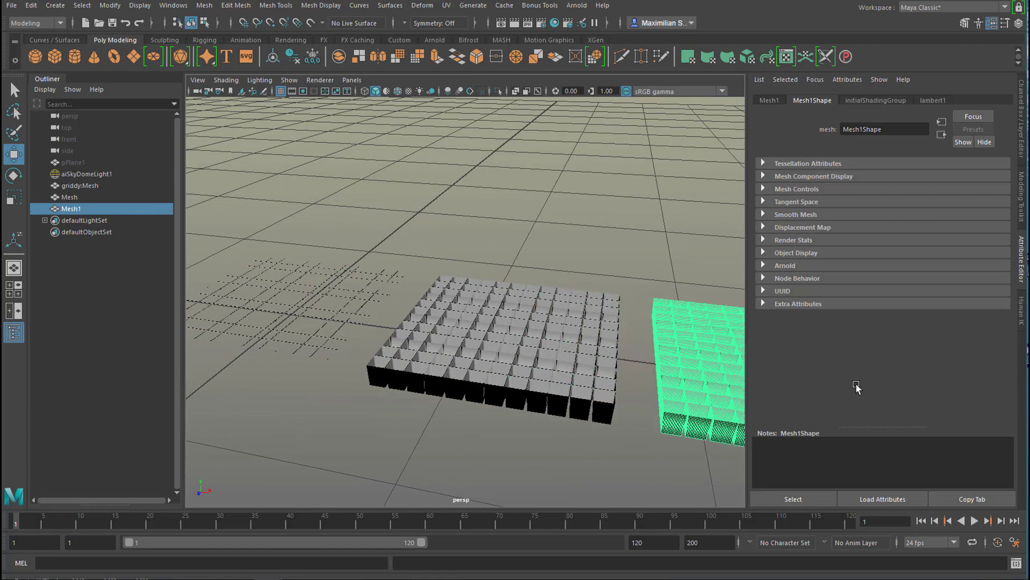
Step: Smooth the middle grid mesh with one division level
click(486, 361)
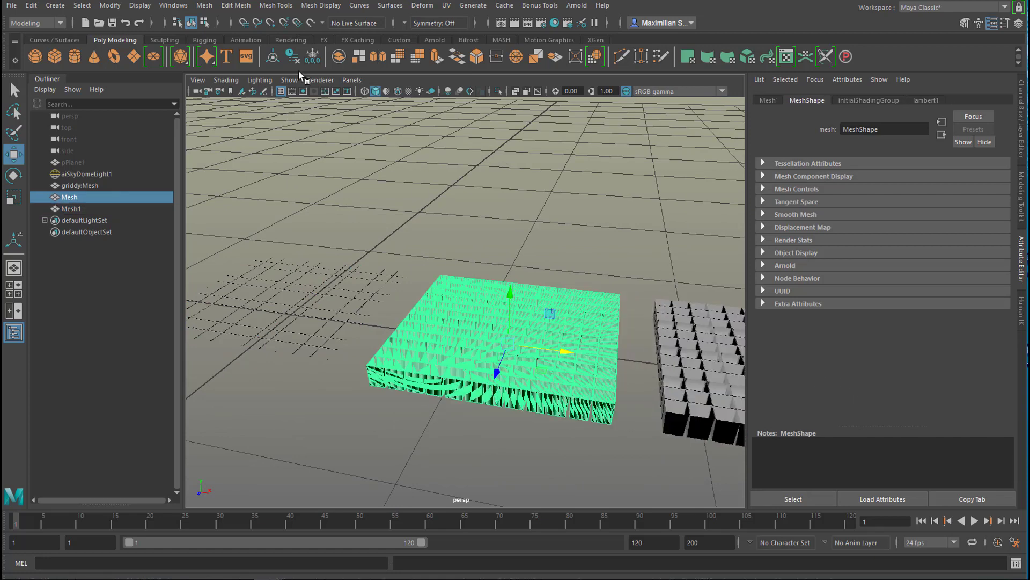
click(205, 6)
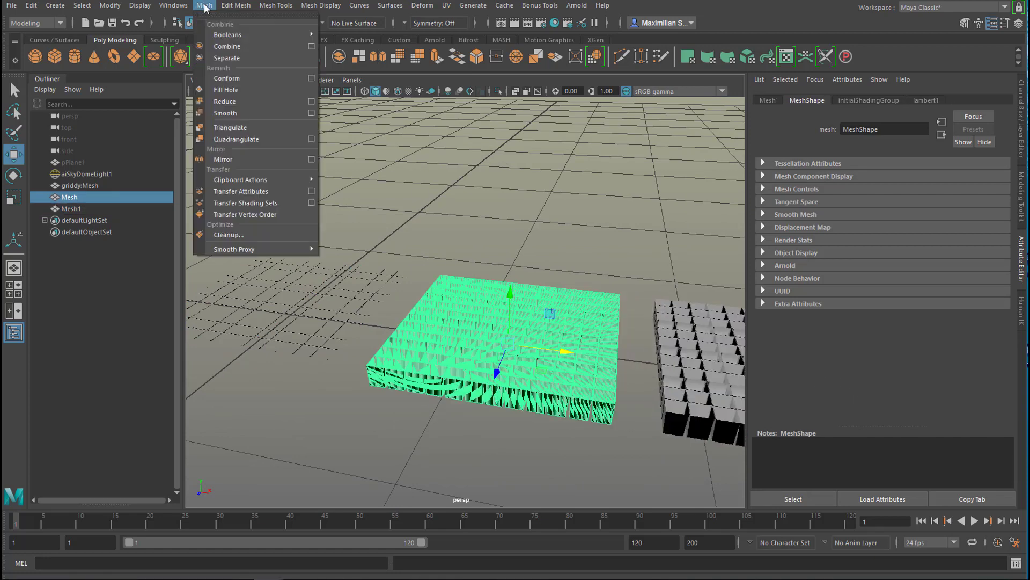
click(242, 114)
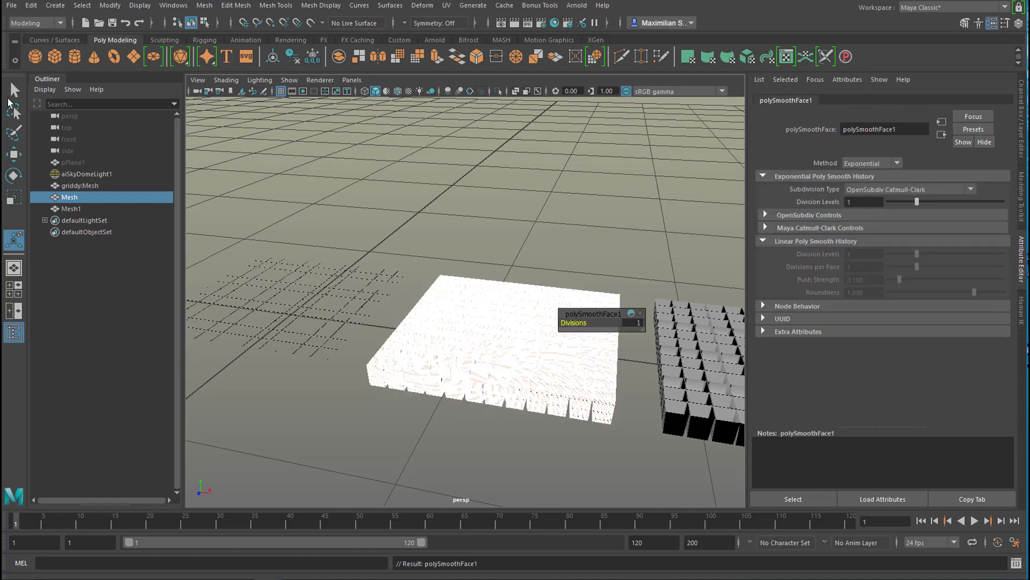
click(9, 91)
Step: Delete the upper band of faces from the smoothed middle grid mesh, selecting them in the front view
key(space)
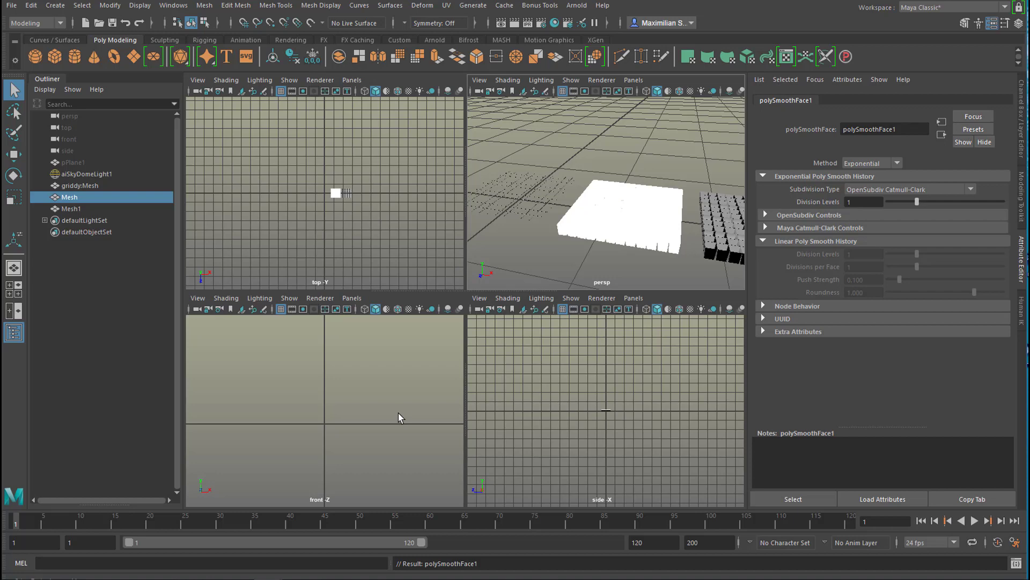
key(f)
key(space)
right_click(493, 302)
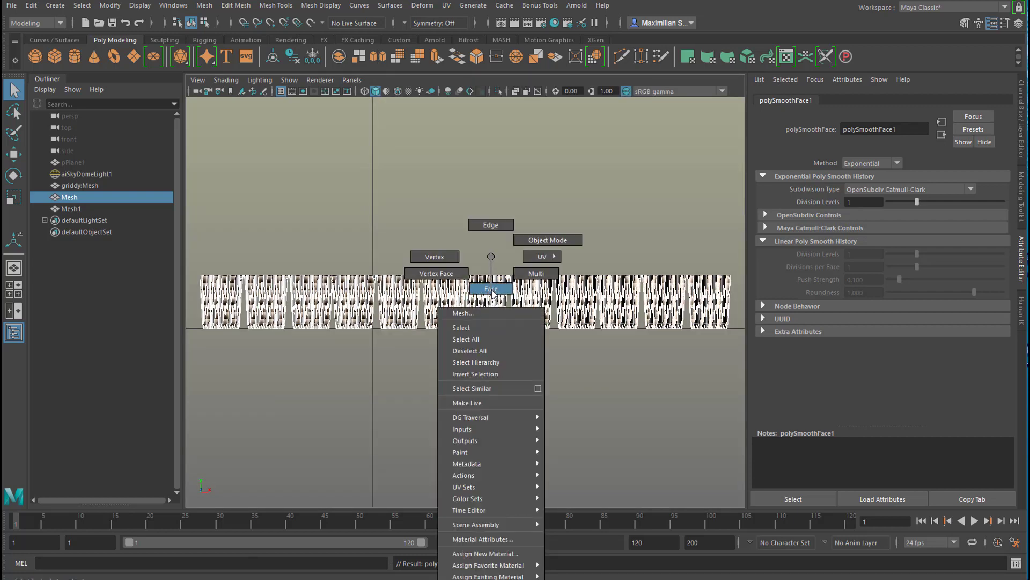
click(493, 290)
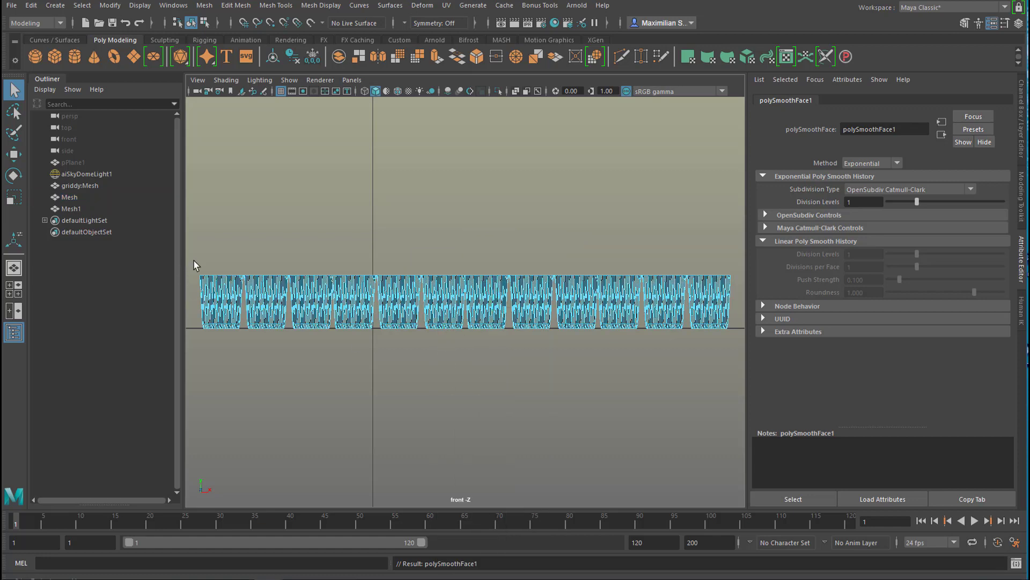
drag(194, 261, 735, 292)
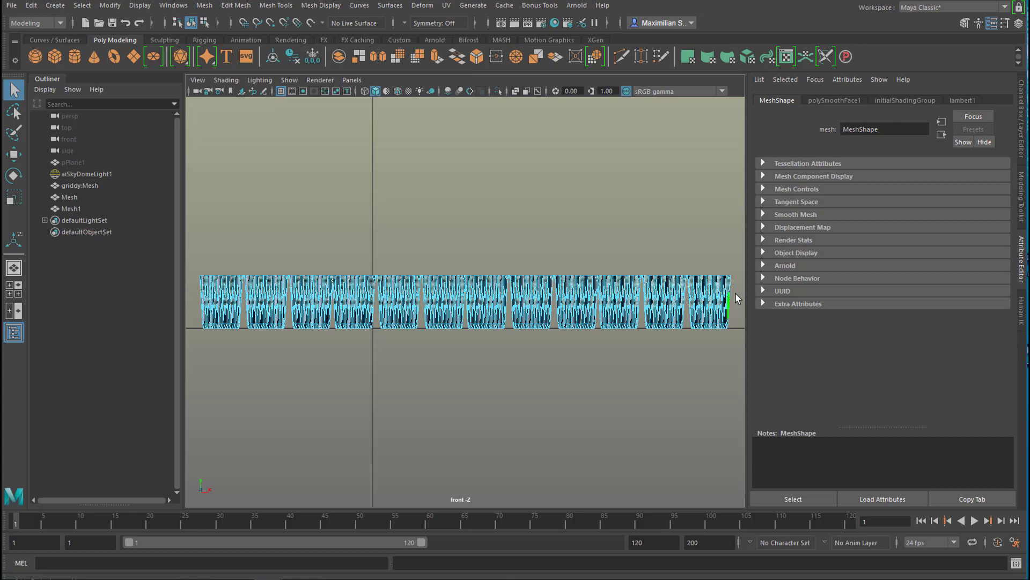
key(Delete)
Step: Examine the trimmed middle grid mesh in the perspective view from overhead, ground-level and close-up angles
key(space)
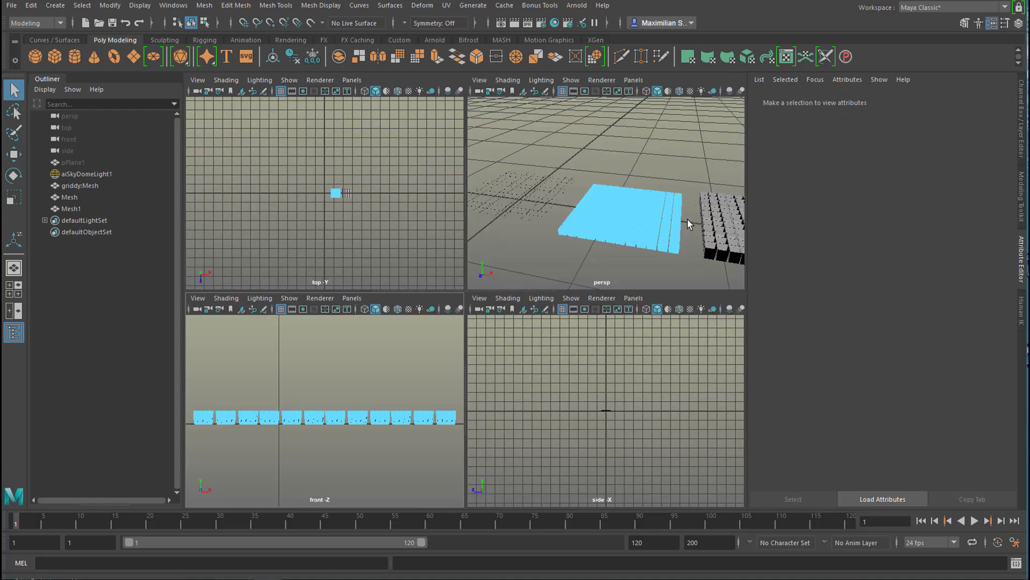
key(space)
alt+middle_drag(663, 318, 389, 312)
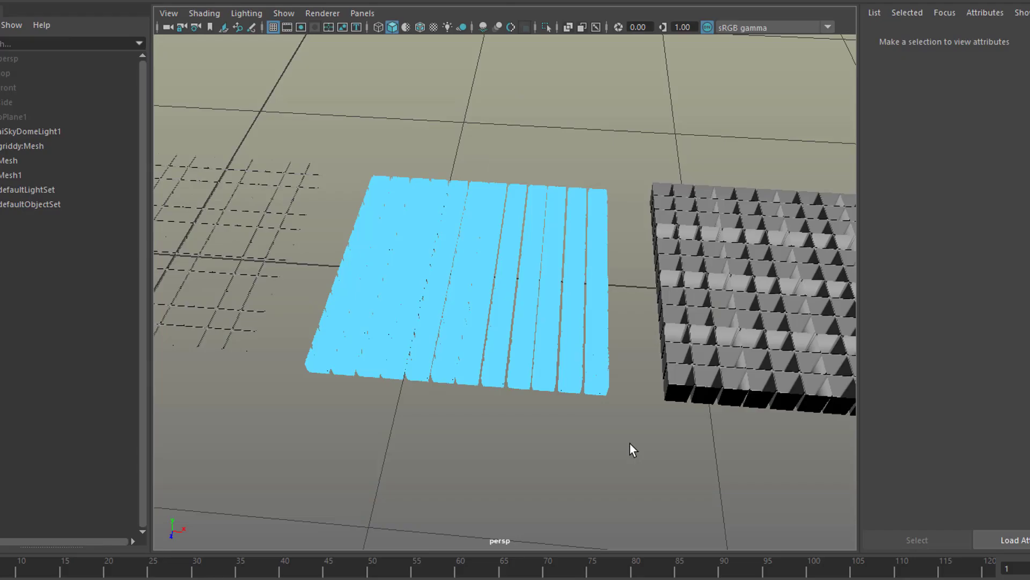
click(626, 440)
alt+drag(626, 440, 595, 466)
alt+drag(519, 435, 656, 345)
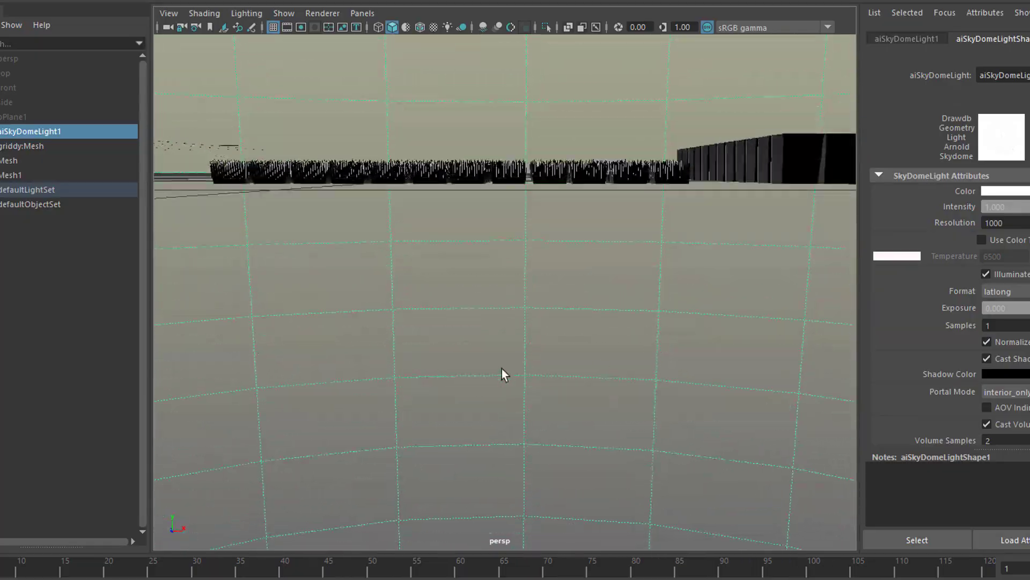
alt+right_drag(504, 374, 626, 369)
alt+middle_drag(607, 281, 610, 323)
mouse_move(610, 324)
alt+mouse_down()
mouse_move(602, 357)
mouse_move(552, 368)
mouse_move(586, 379)
mouse_move(621, 372)
mouse_move(651, 341)
mouse_move(629, 325)
alt+mouse_up()
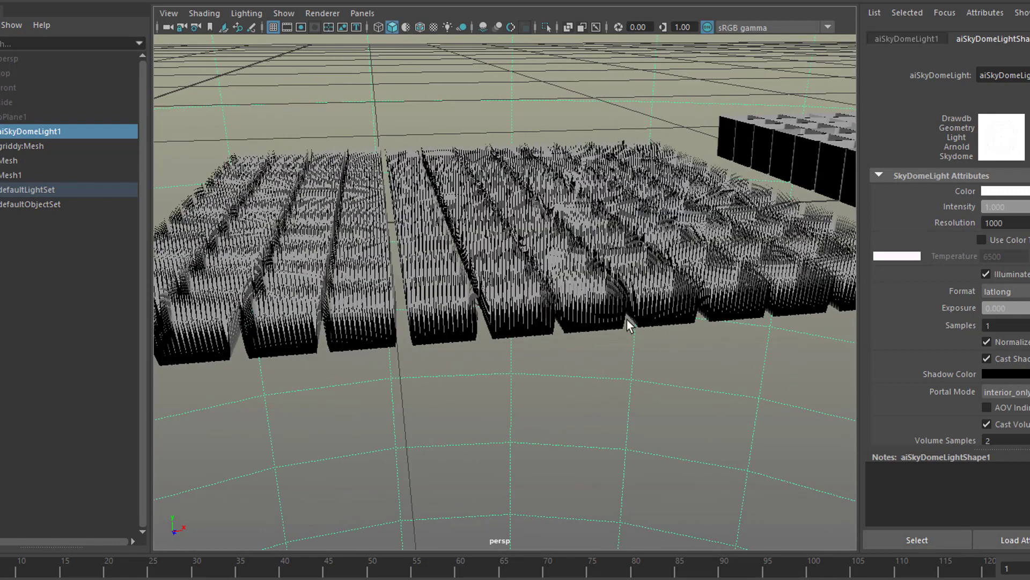
Step: Delete the bottom row of faces from the middle grid mesh, selecting them along its base in the front view
click(611, 291)
key(space)
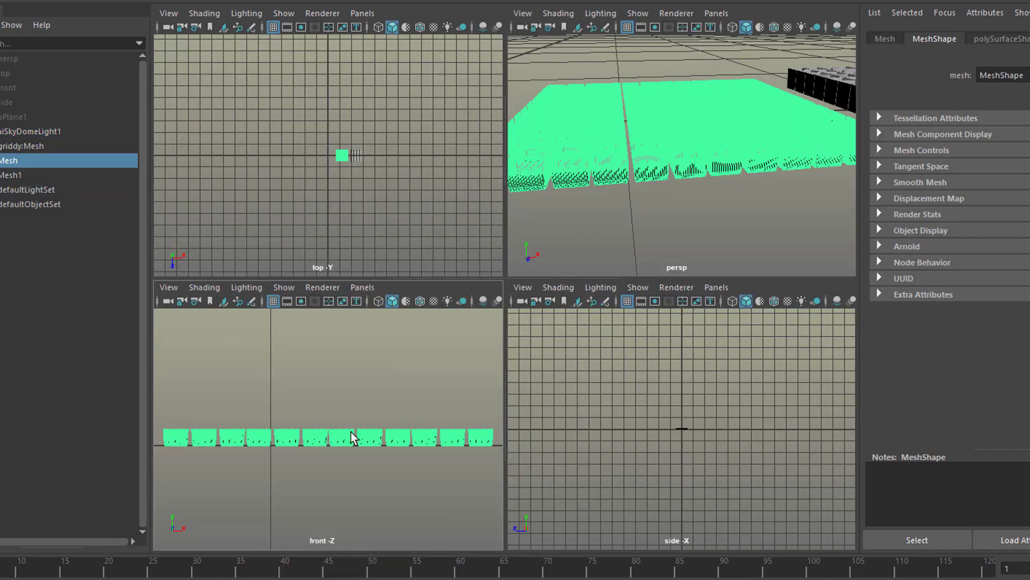
key(space)
right_drag(296, 312, 297, 262)
drag(166, 330, 845, 322)
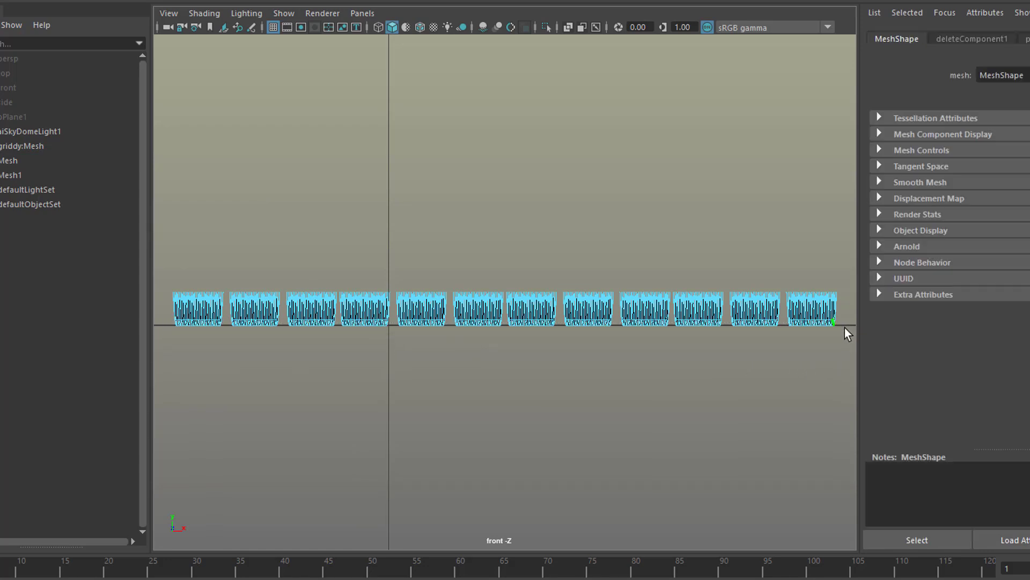
key(Delete)
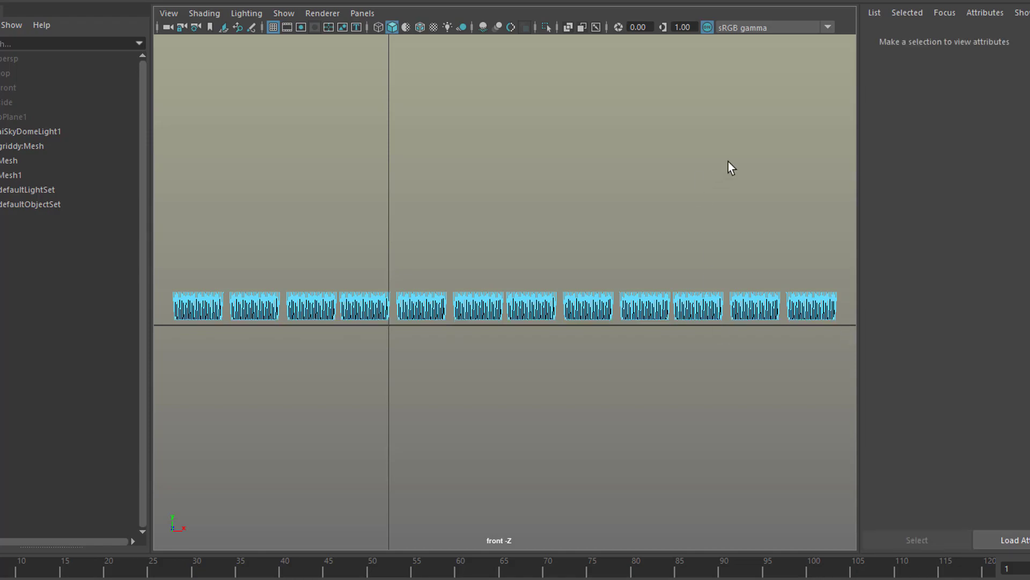
key(space)
key(space)
click(656, 417)
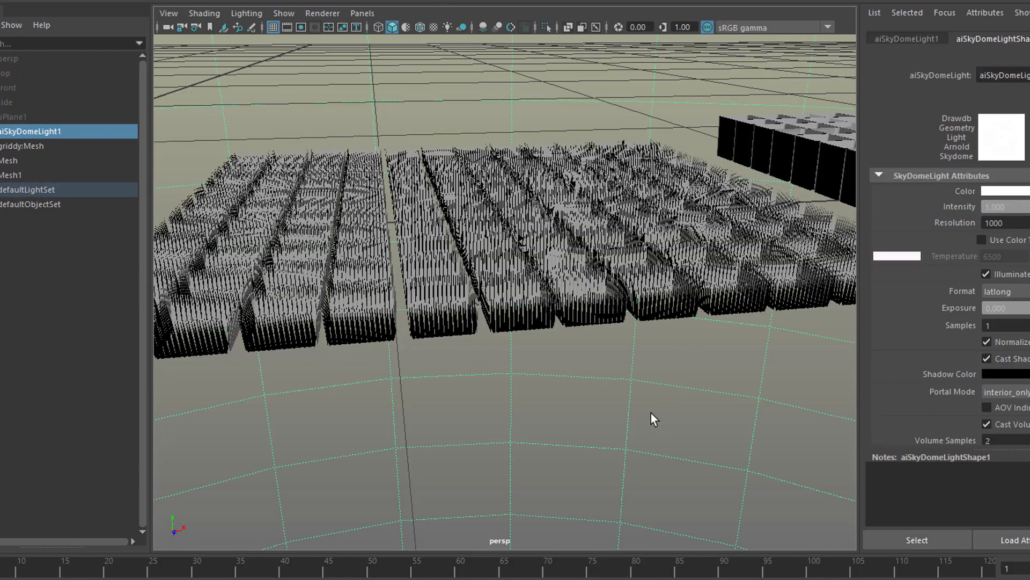
Step: Smooth the remaining intact grid mesh with 2 divisions
alt+drag(656, 417, 472, 370)
click(723, 339)
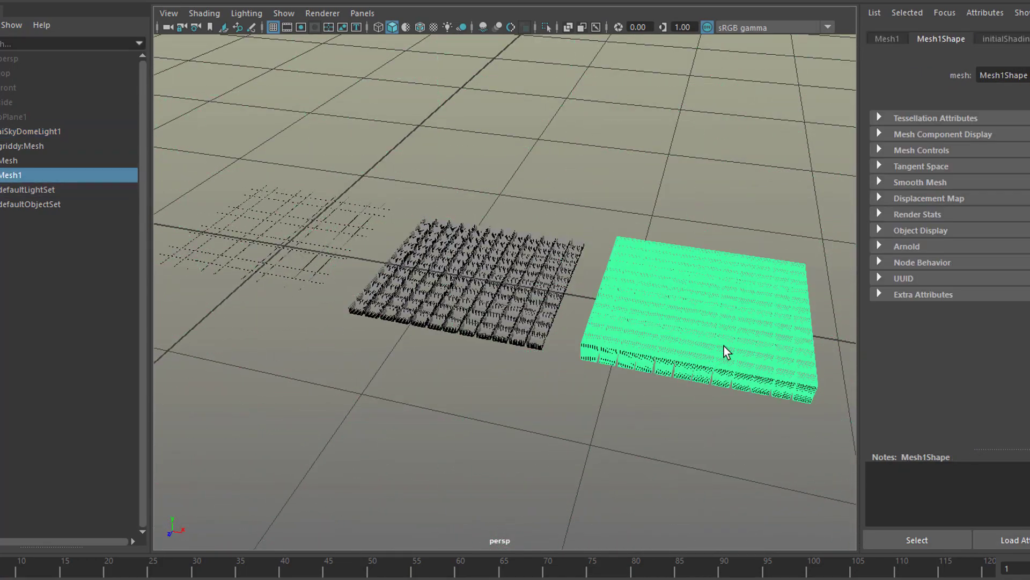
key(space)
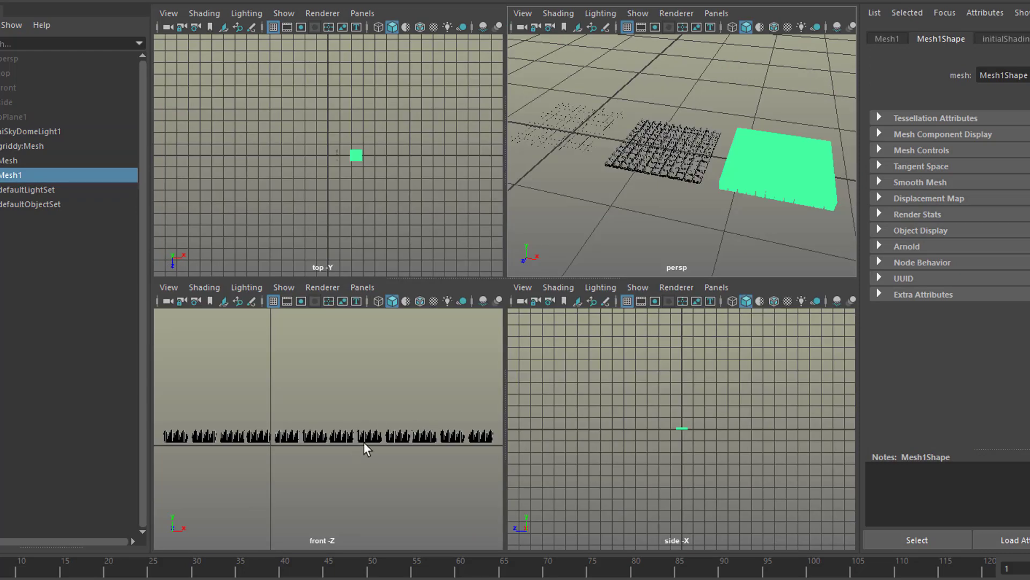
key(space)
key(f)
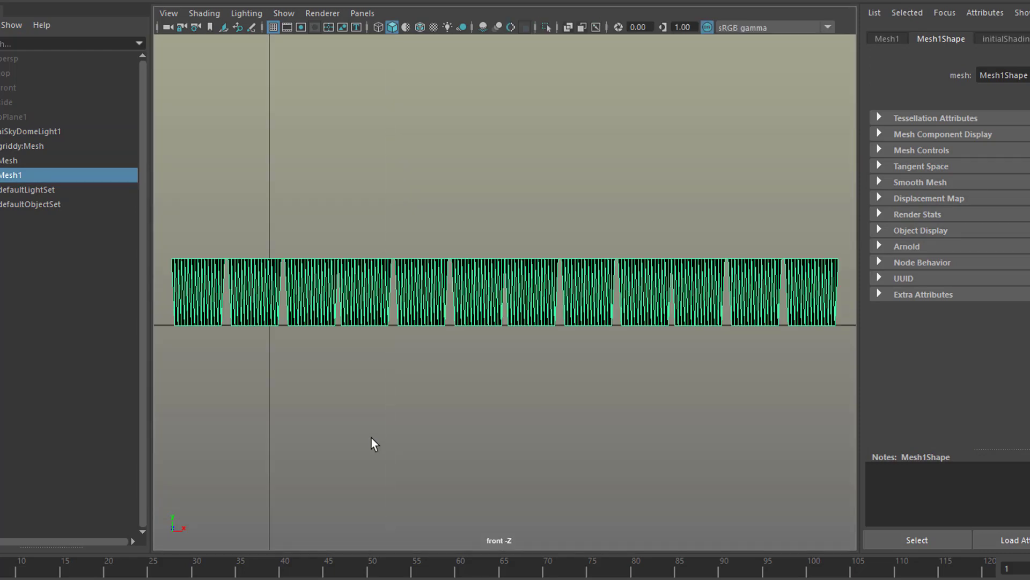
right_drag(534, 302, 528, 241)
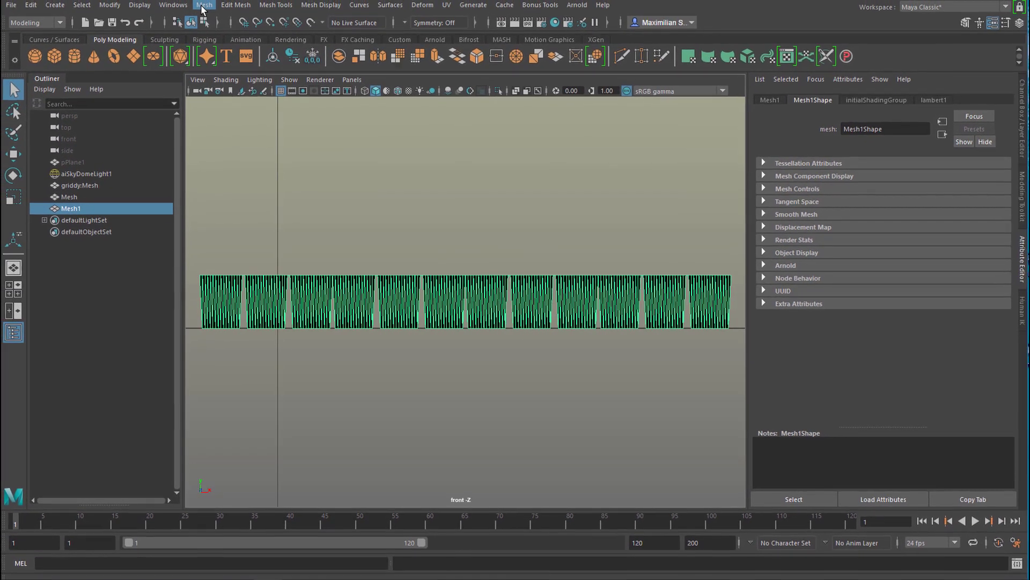
click(204, 6)
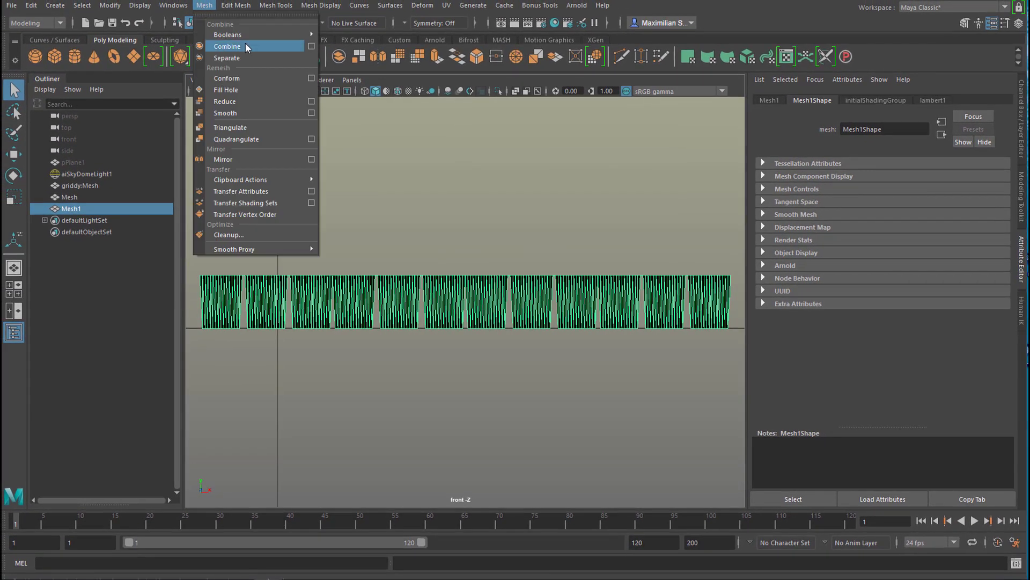
click(247, 109)
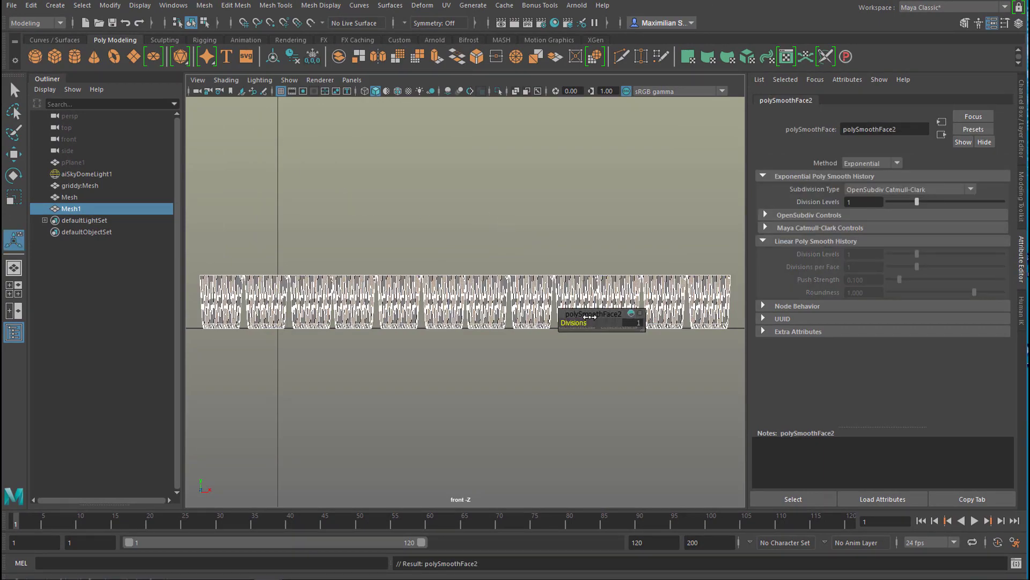
click(638, 323)
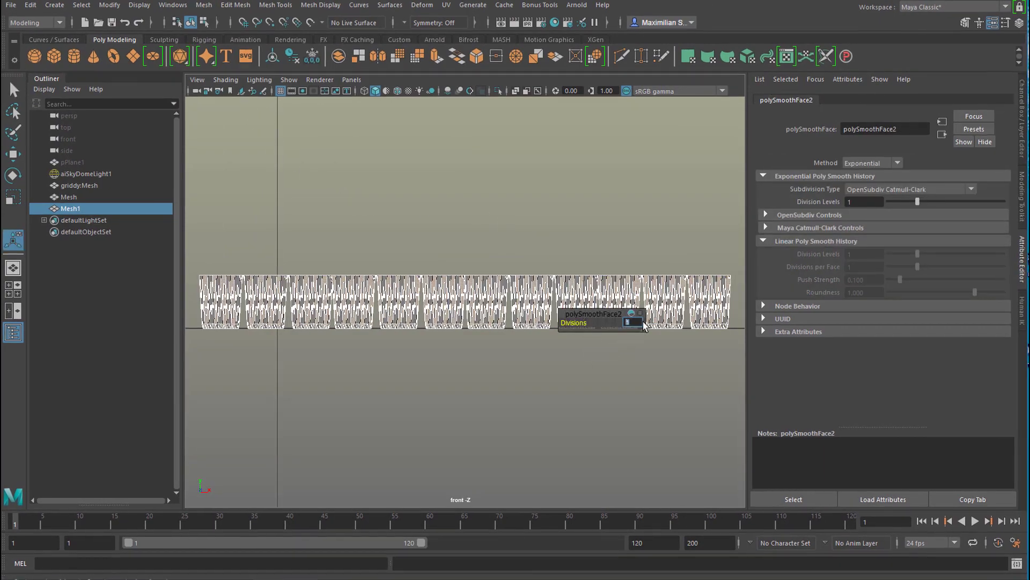
text(2)
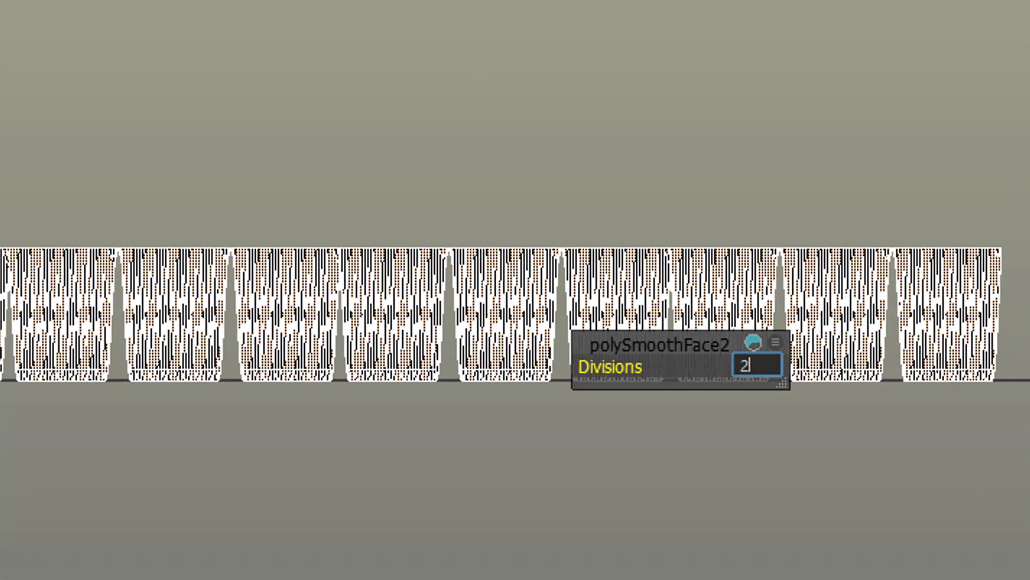
key(Return)
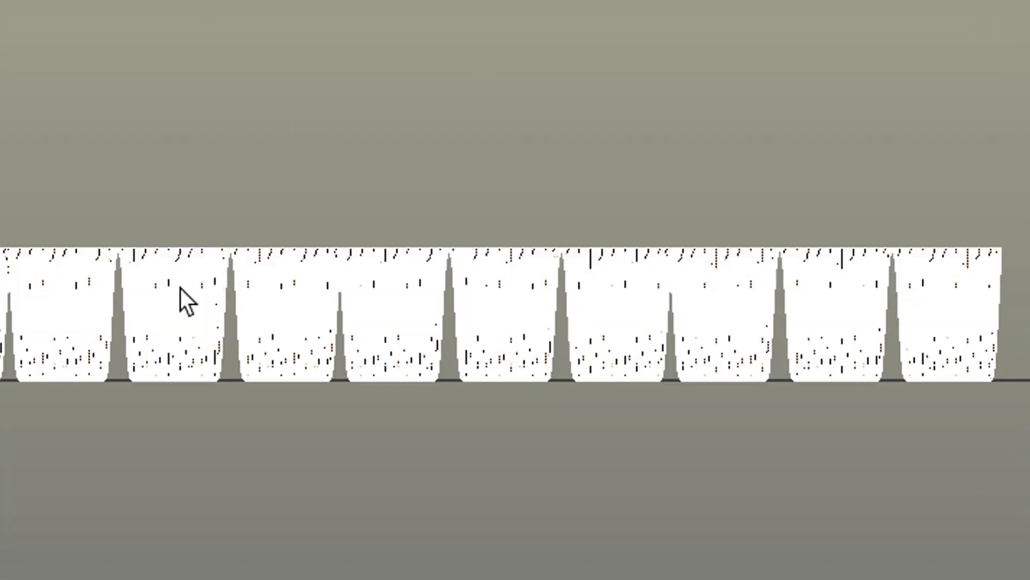
Step: Delete two horizontal bands of faces from the newly smoothed mesh in the front view, one just below its top surface and a narrower one lower down
right_drag(180, 288, 186, 292)
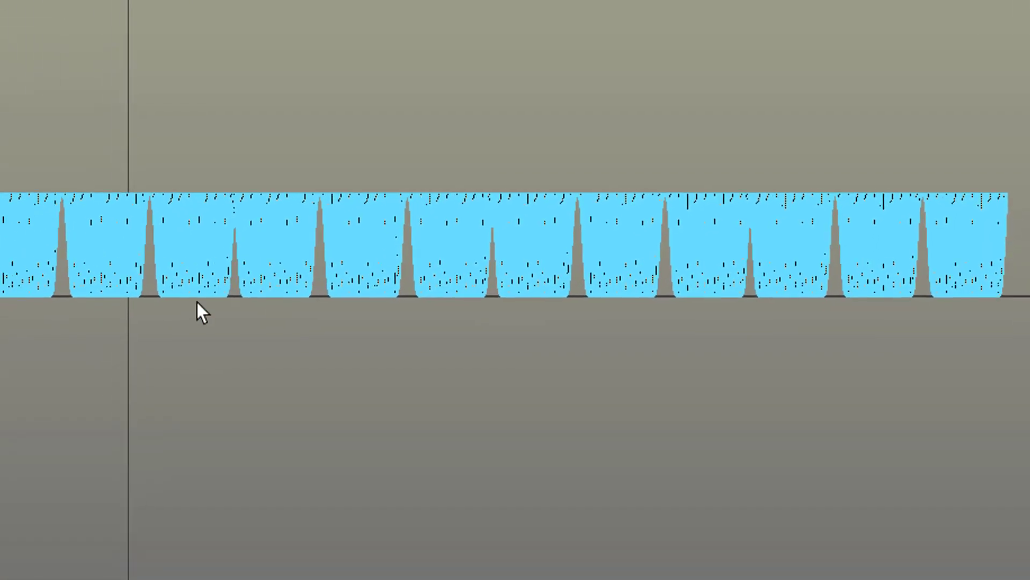
drag(14, 193, 1023, 247)
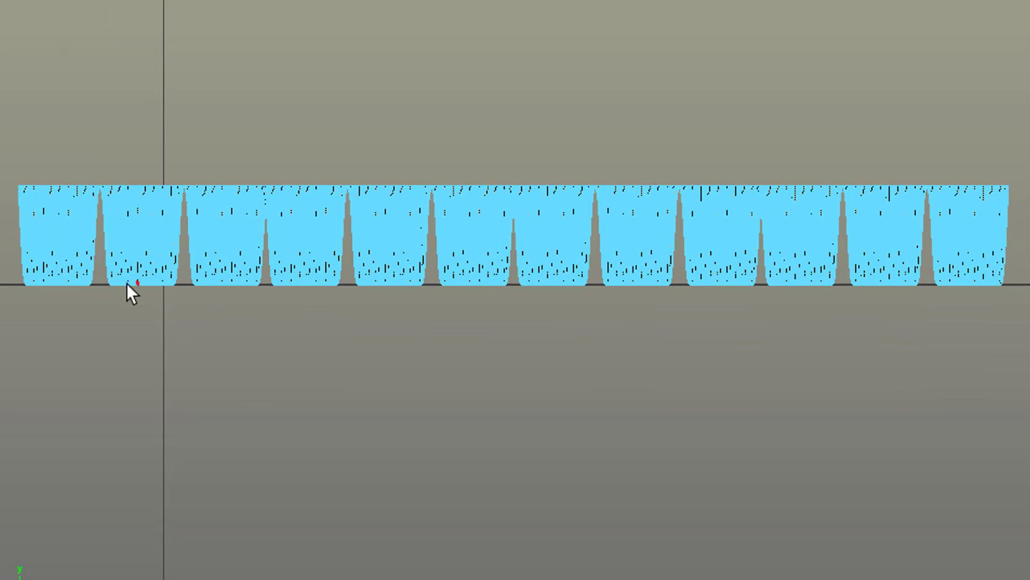
ctrl+drag(15, 259, 1017, 296)
ctrl+drag(645, 308, 1001, 322)
ctrl+click(697, 188)
Step: Examine the three grid mesh variations in the perspective view, comparing them from above, ground level and close up
key(space)
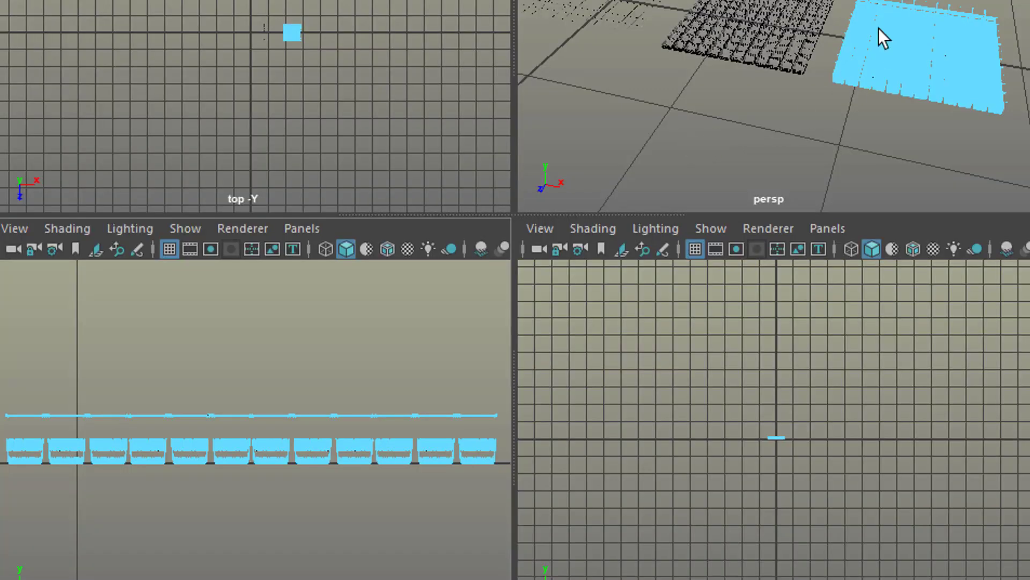
key(space)
alt+drag(717, 270, 768, 269)
click(859, 388)
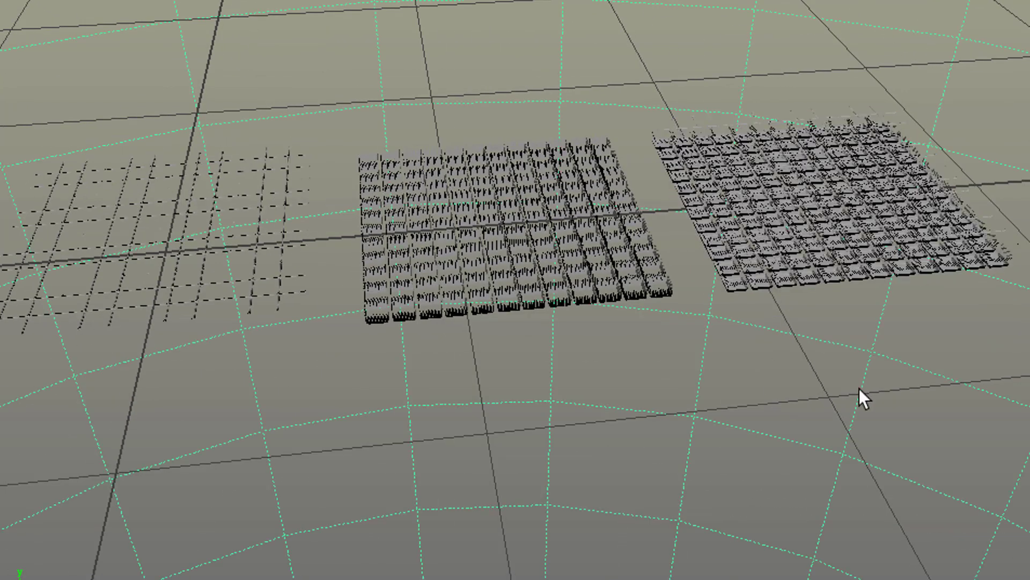
alt+middle_drag(806, 389, 665, 410)
alt+drag(666, 410, 640, 371)
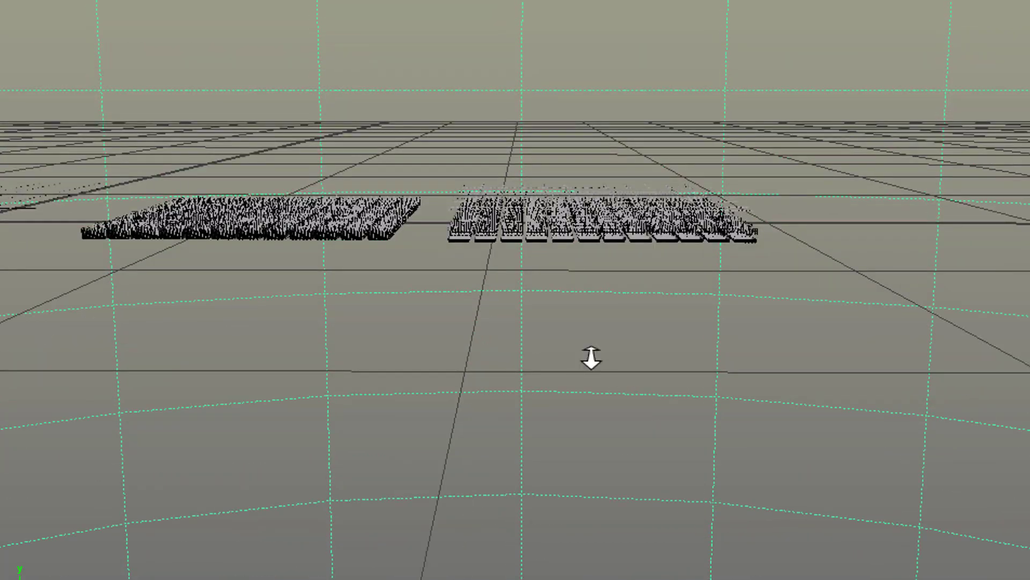
alt+right_drag(591, 357, 781, 352)
alt+drag(721, 355, 594, 375)
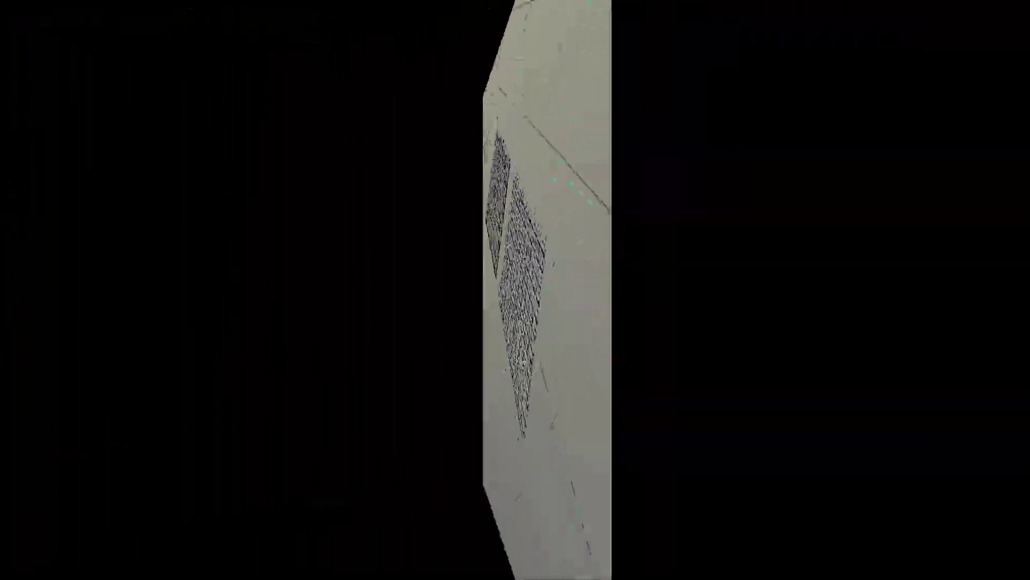